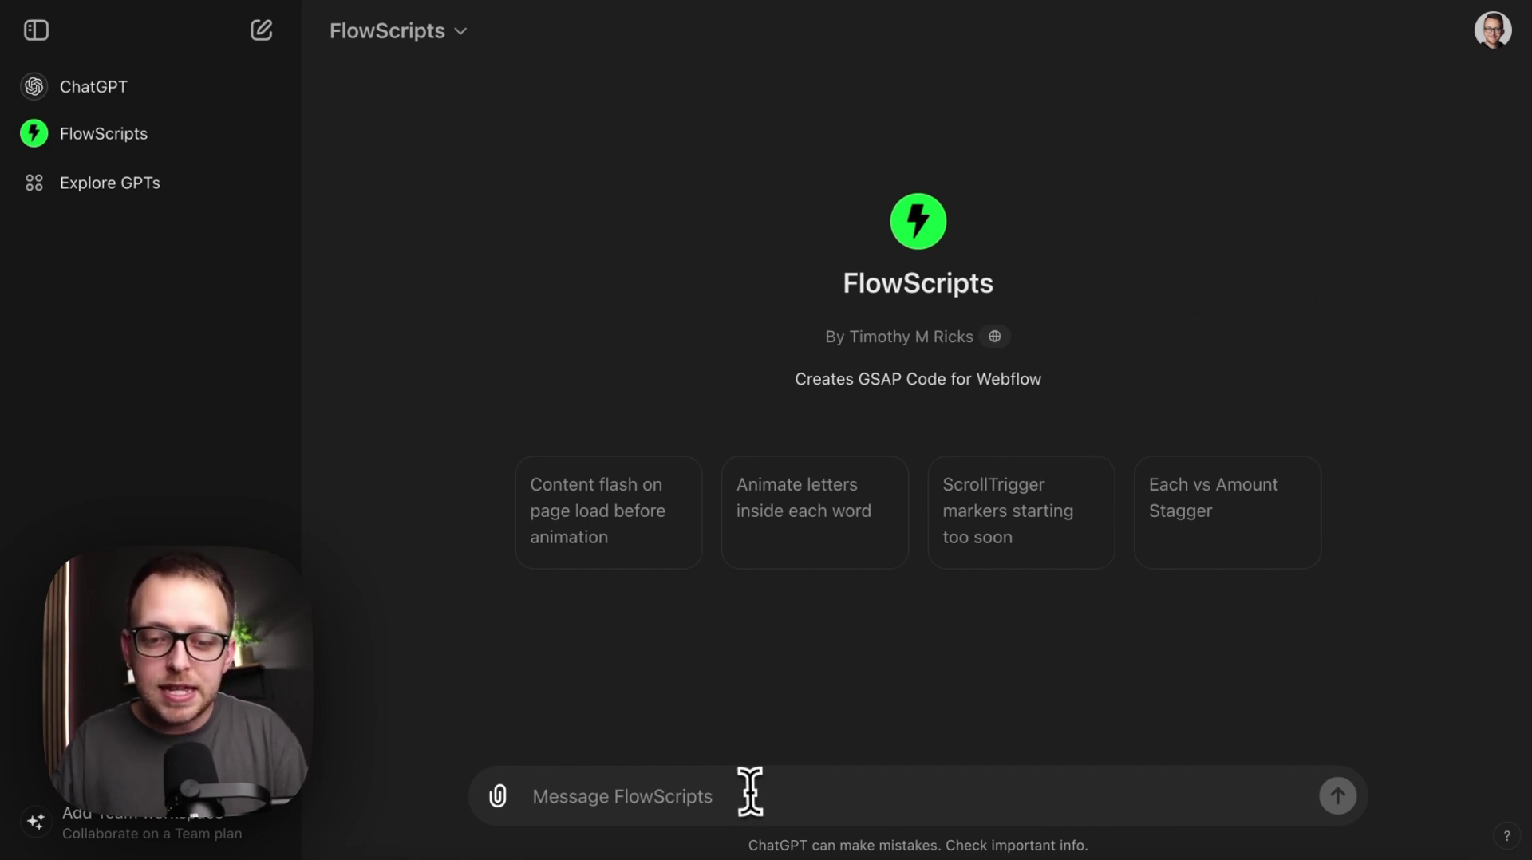
# - Ask FlowScripts "what are the webflow breakpoints"
pyautogui.write('why')
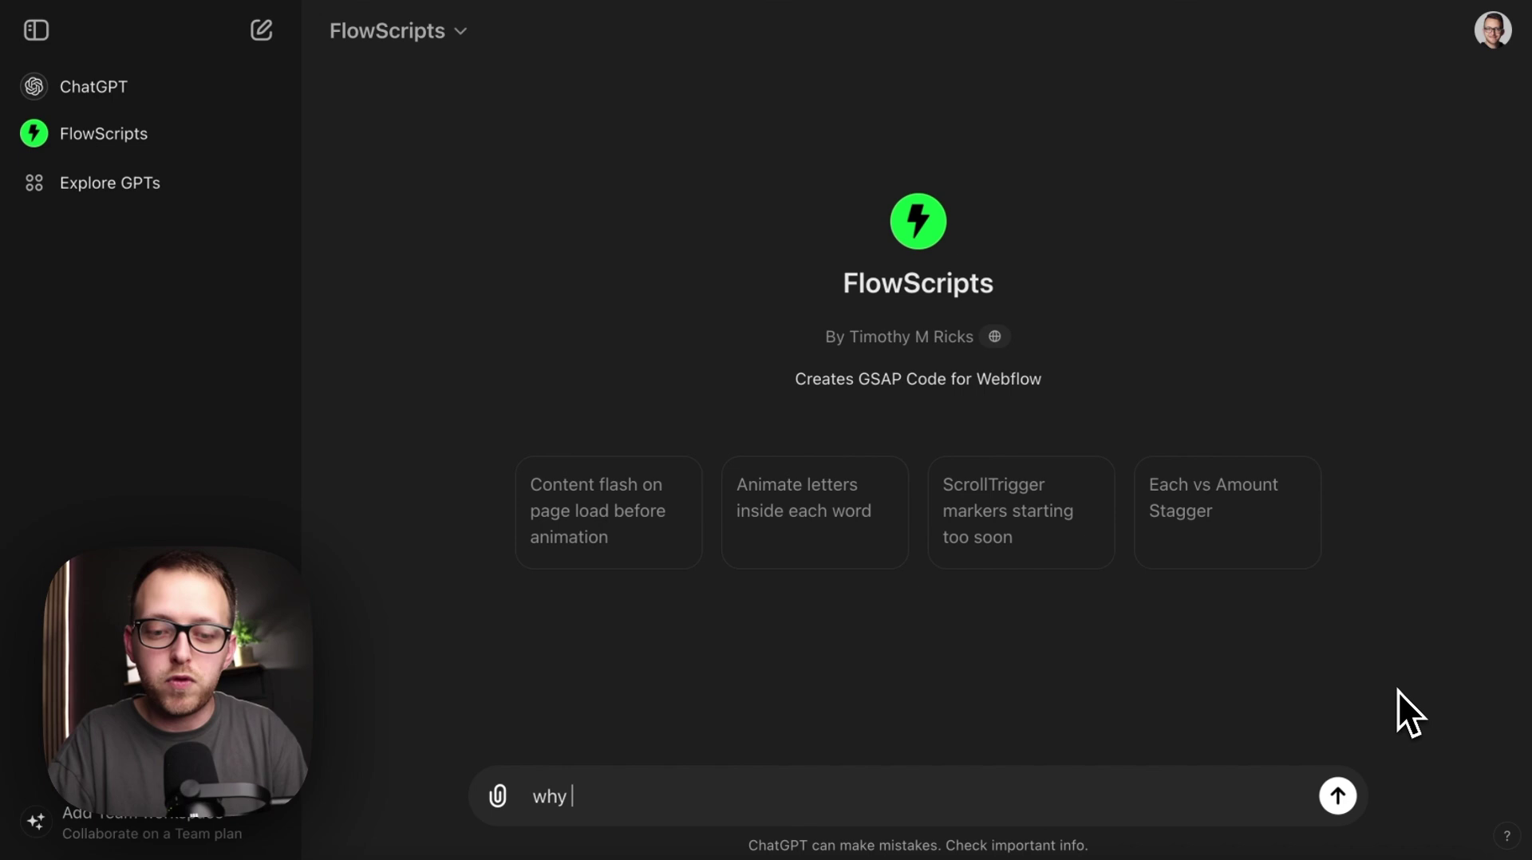
pyautogui.press('BackSpace')
pyautogui.press('BackSpace')
pyautogui.press('BackSpace')
pyautogui.write('wja')
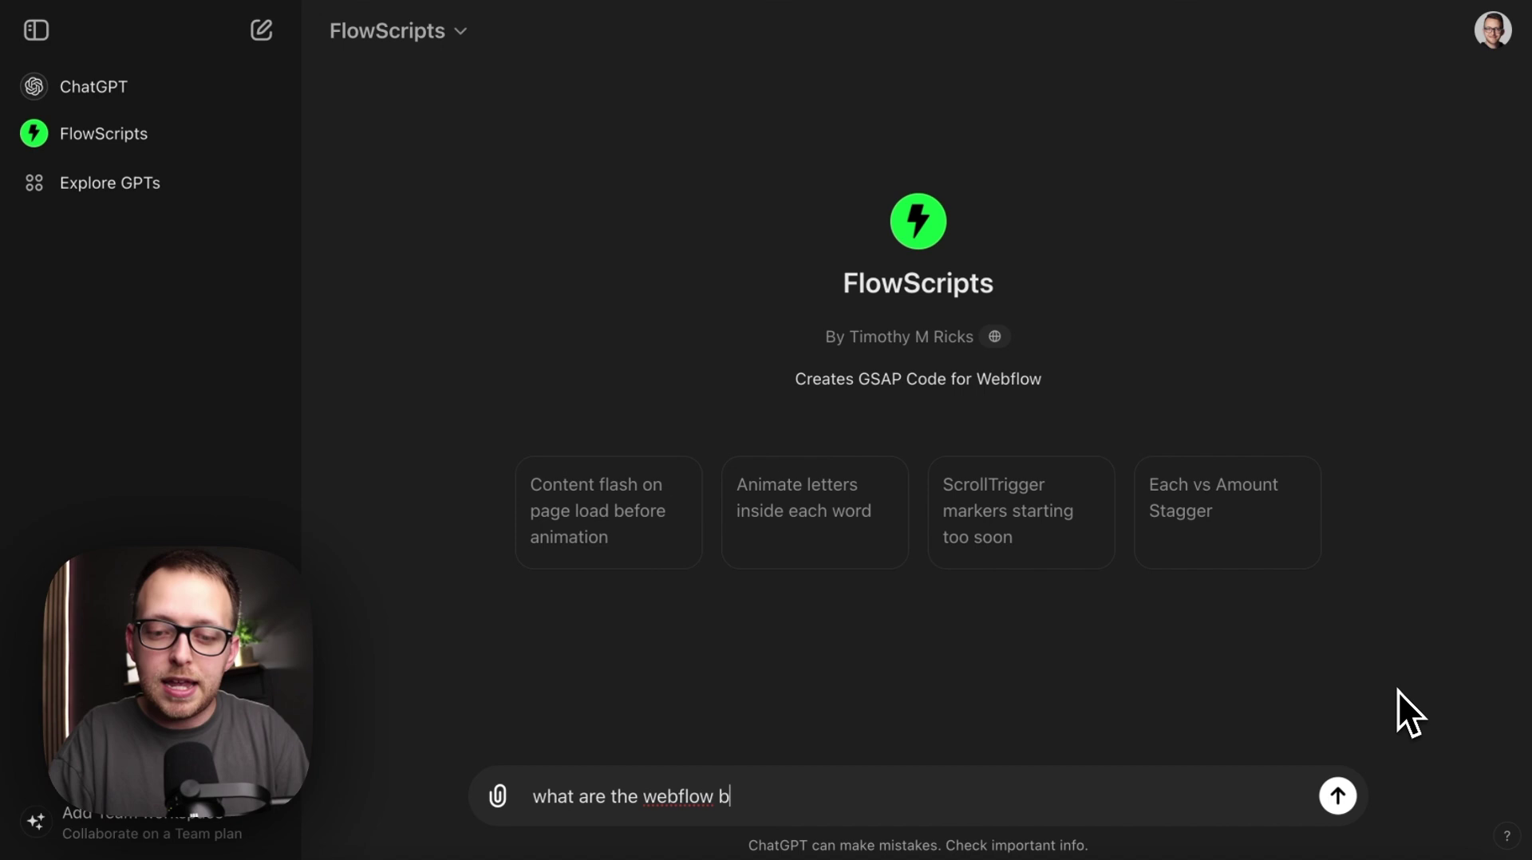
pyautogui.write('s')
pyautogui.press('Return')
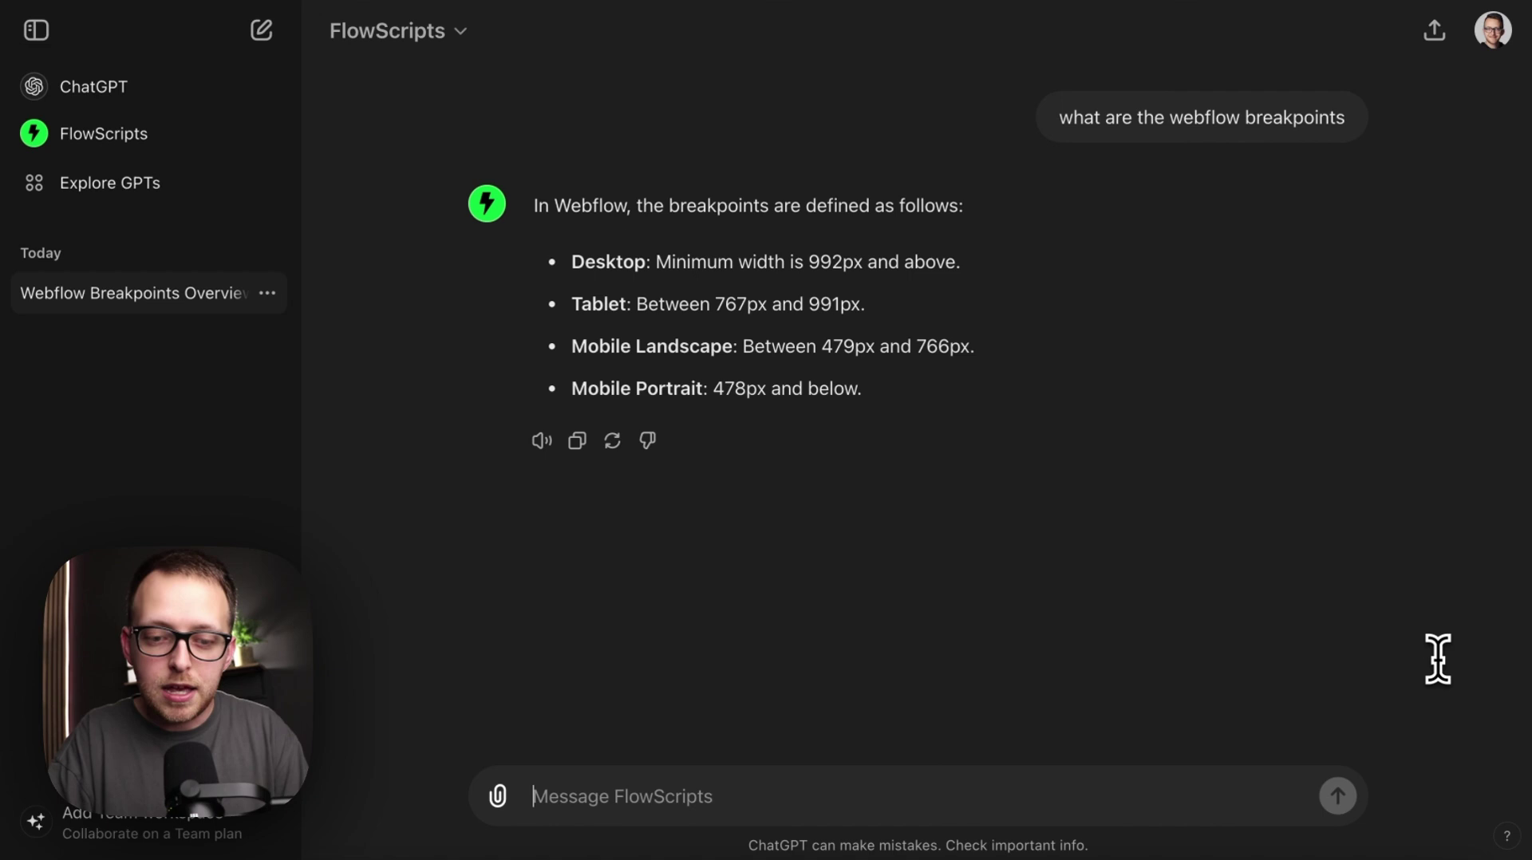
# - Ask FlowScripts to "run gsap only on mobile landscape and below" and check the media query condition in the generated code
pyautogui.write('ru')
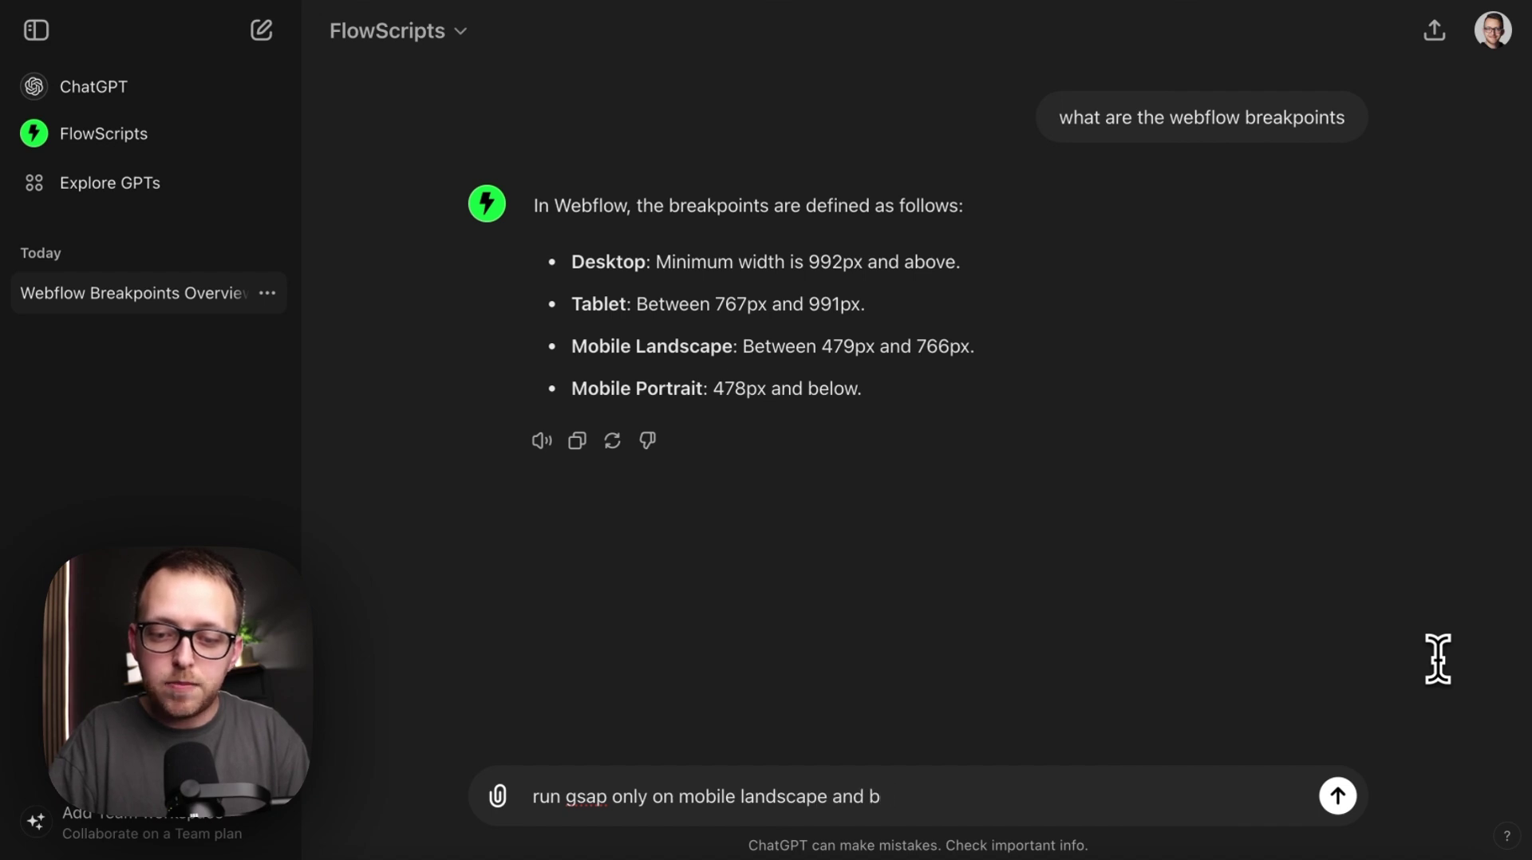
pyautogui.press('Return')
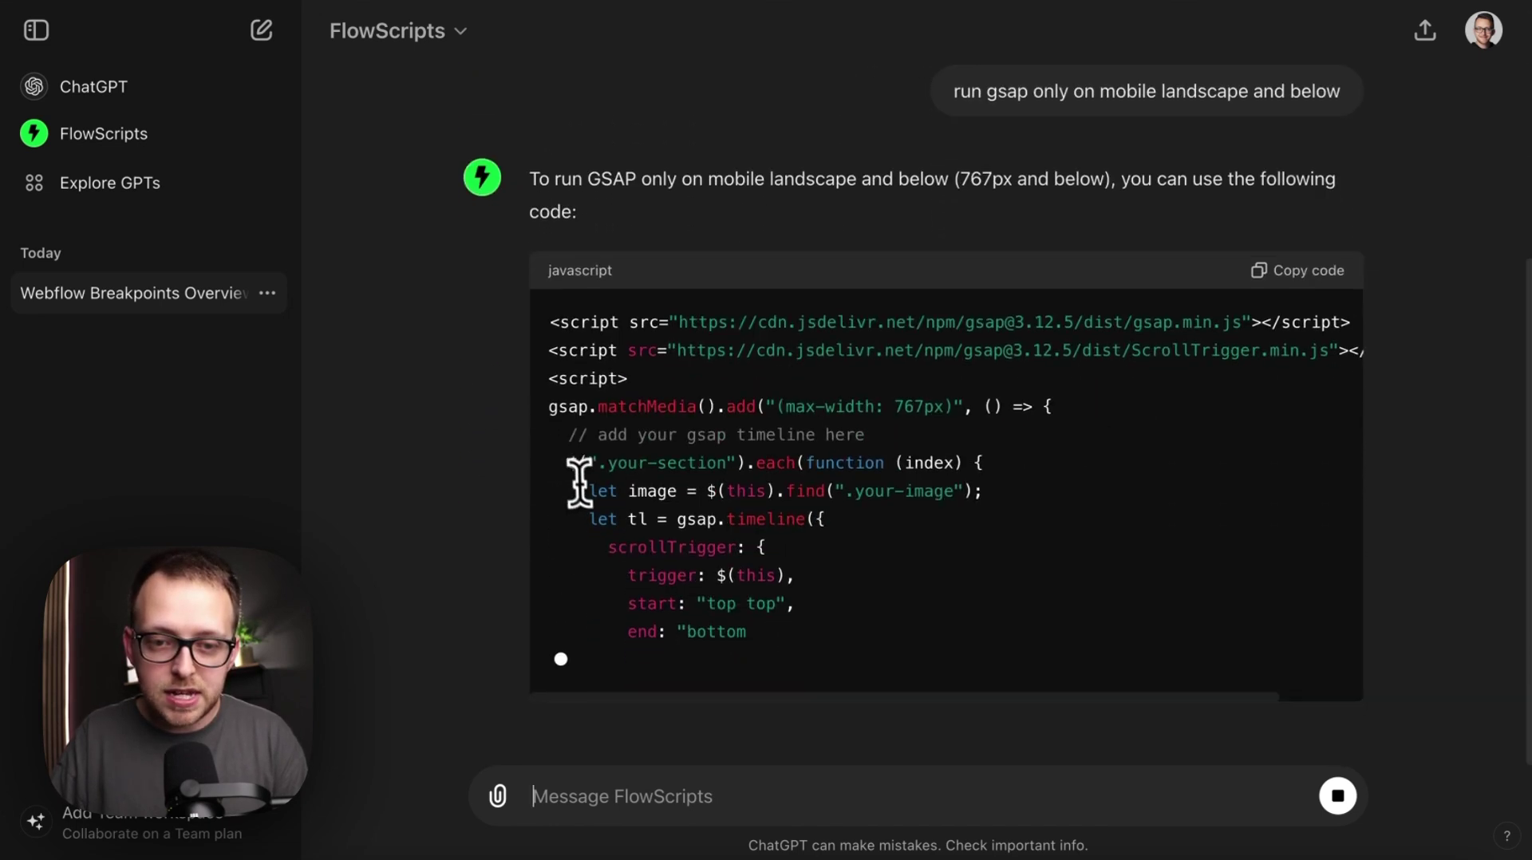
pyautogui.scroll(1, 694, 343)
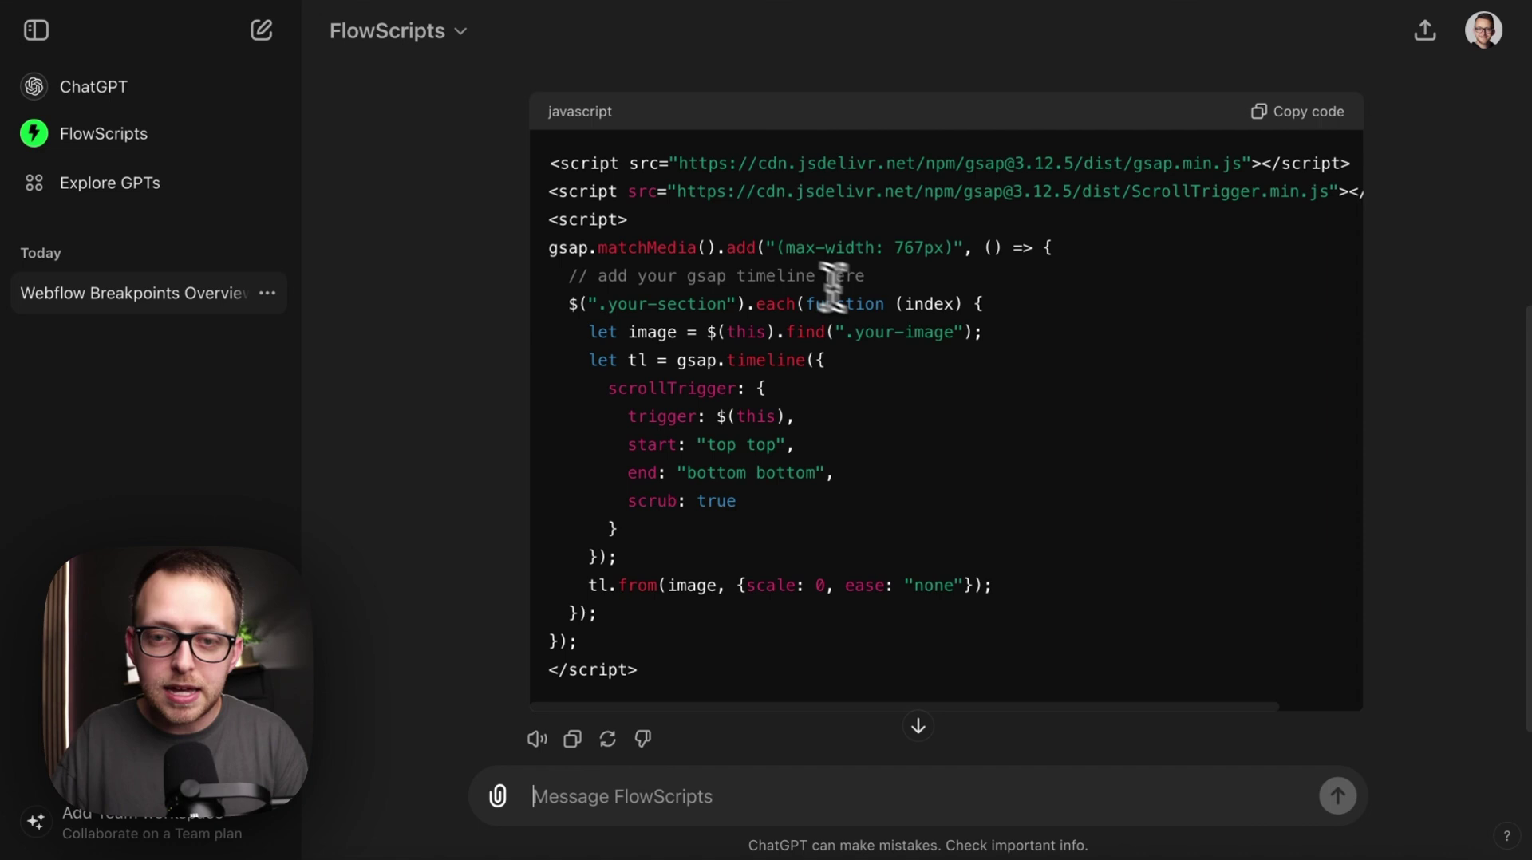
pyautogui.moveTo(769, 248); pyautogui.dragTo(958, 247)
pyautogui.click(961, 254)
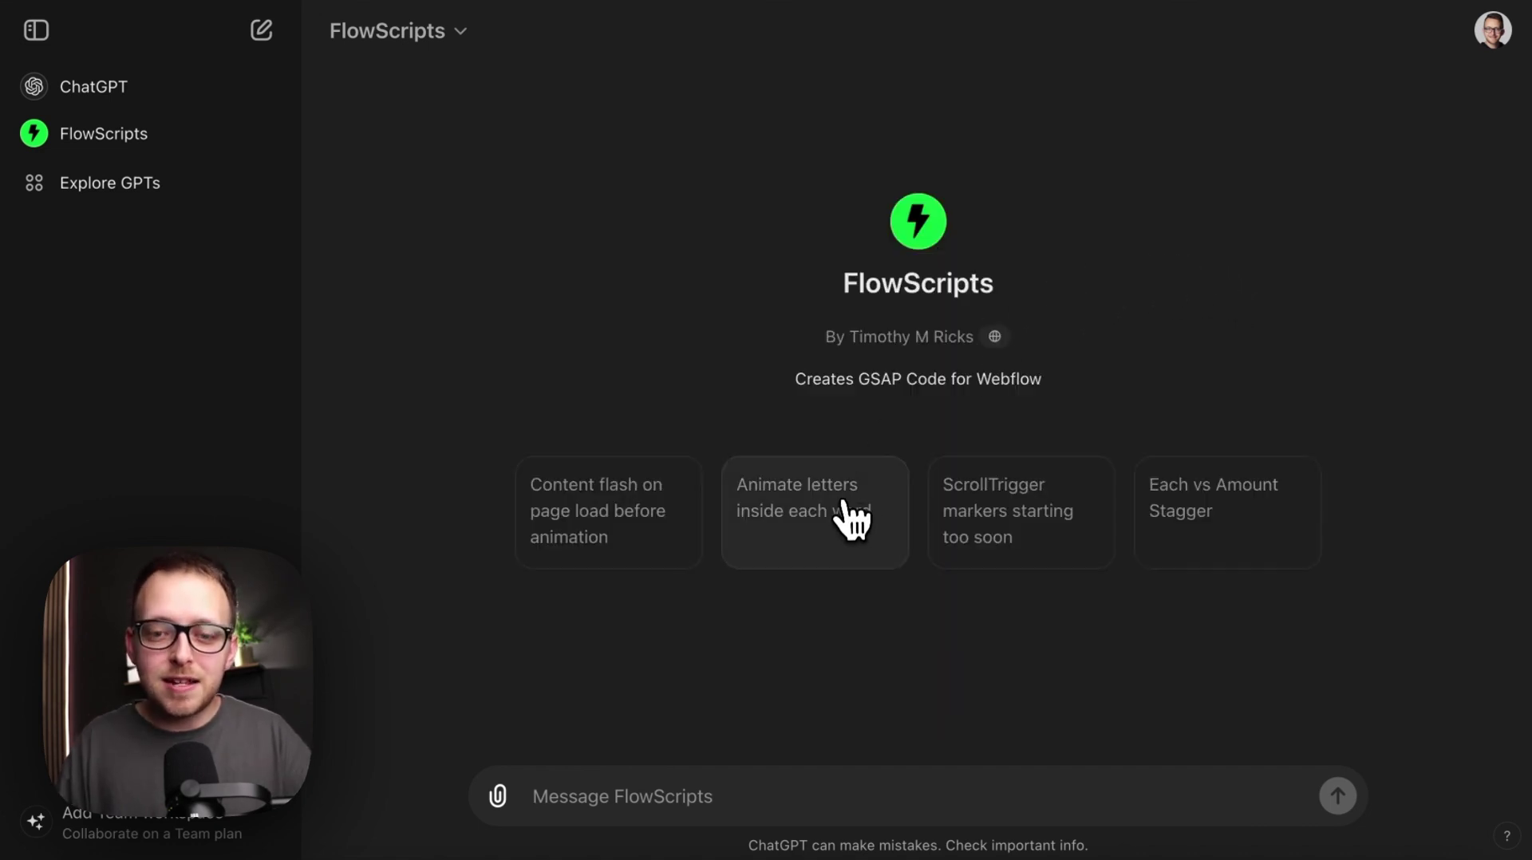
# - Submit the suggested prompt "Animate letters inside each word" and review the CSS that hides elements initially
pyautogui.click(842, 511)
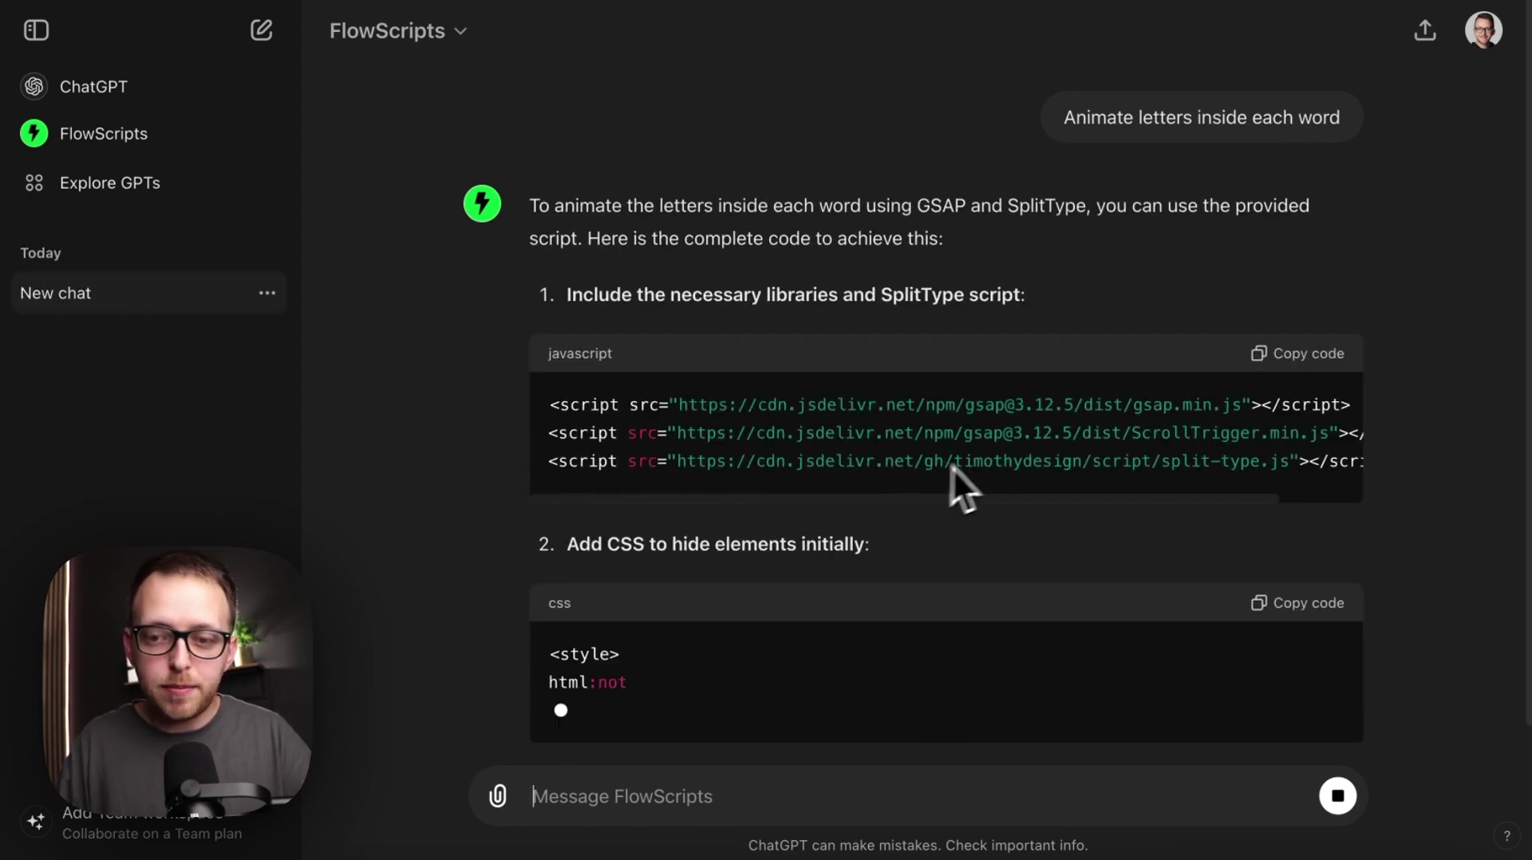
pyautogui.scroll(1, 722, 394)
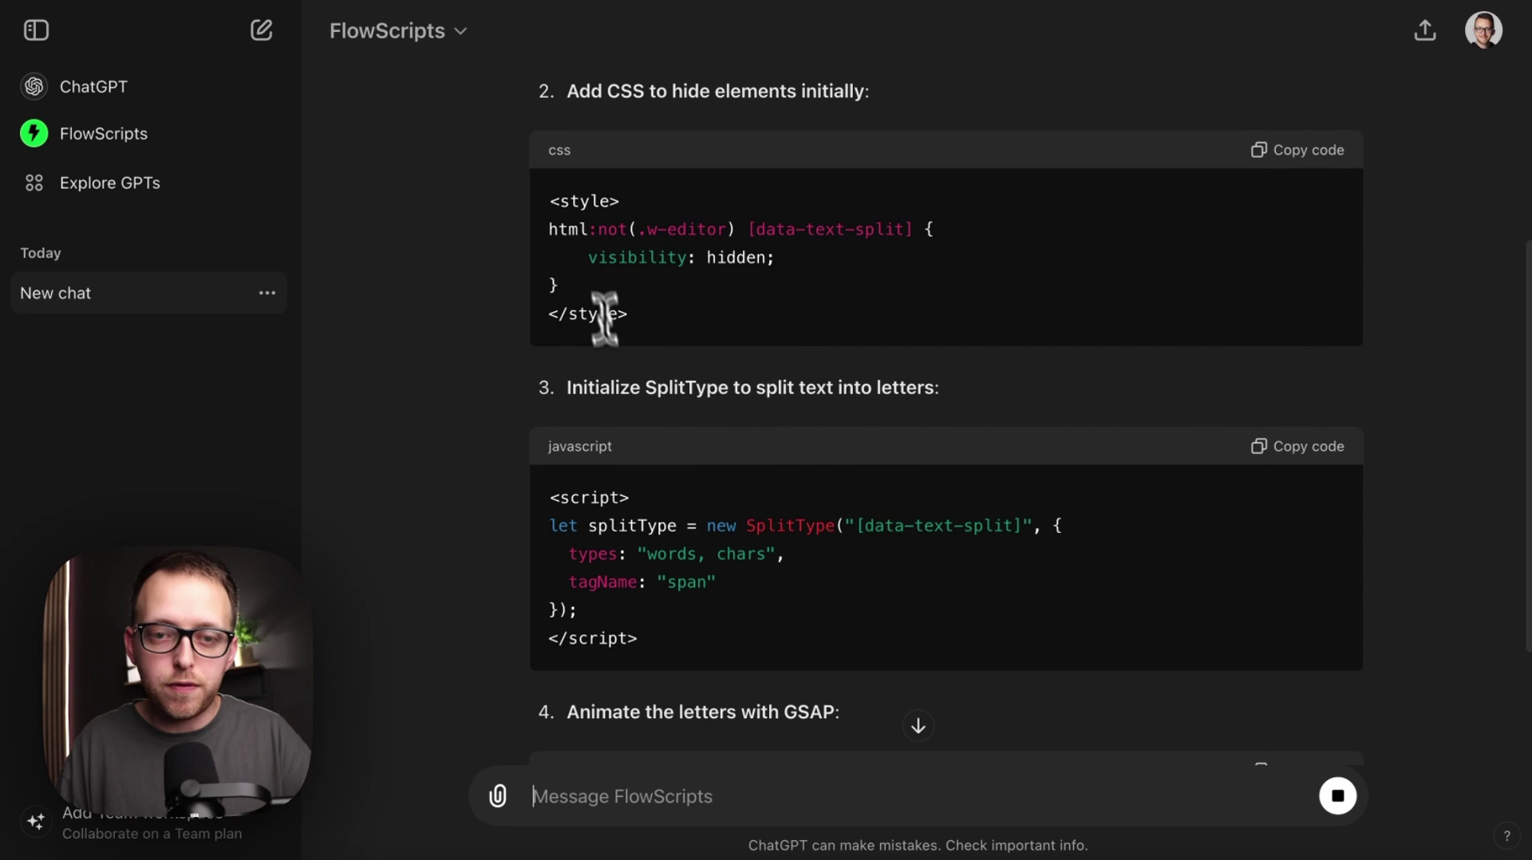
pyautogui.moveTo(568, 229); pyautogui.dragTo(624, 300)
pyautogui.click(624, 300)
pyautogui.scroll(-5, 832, 399)
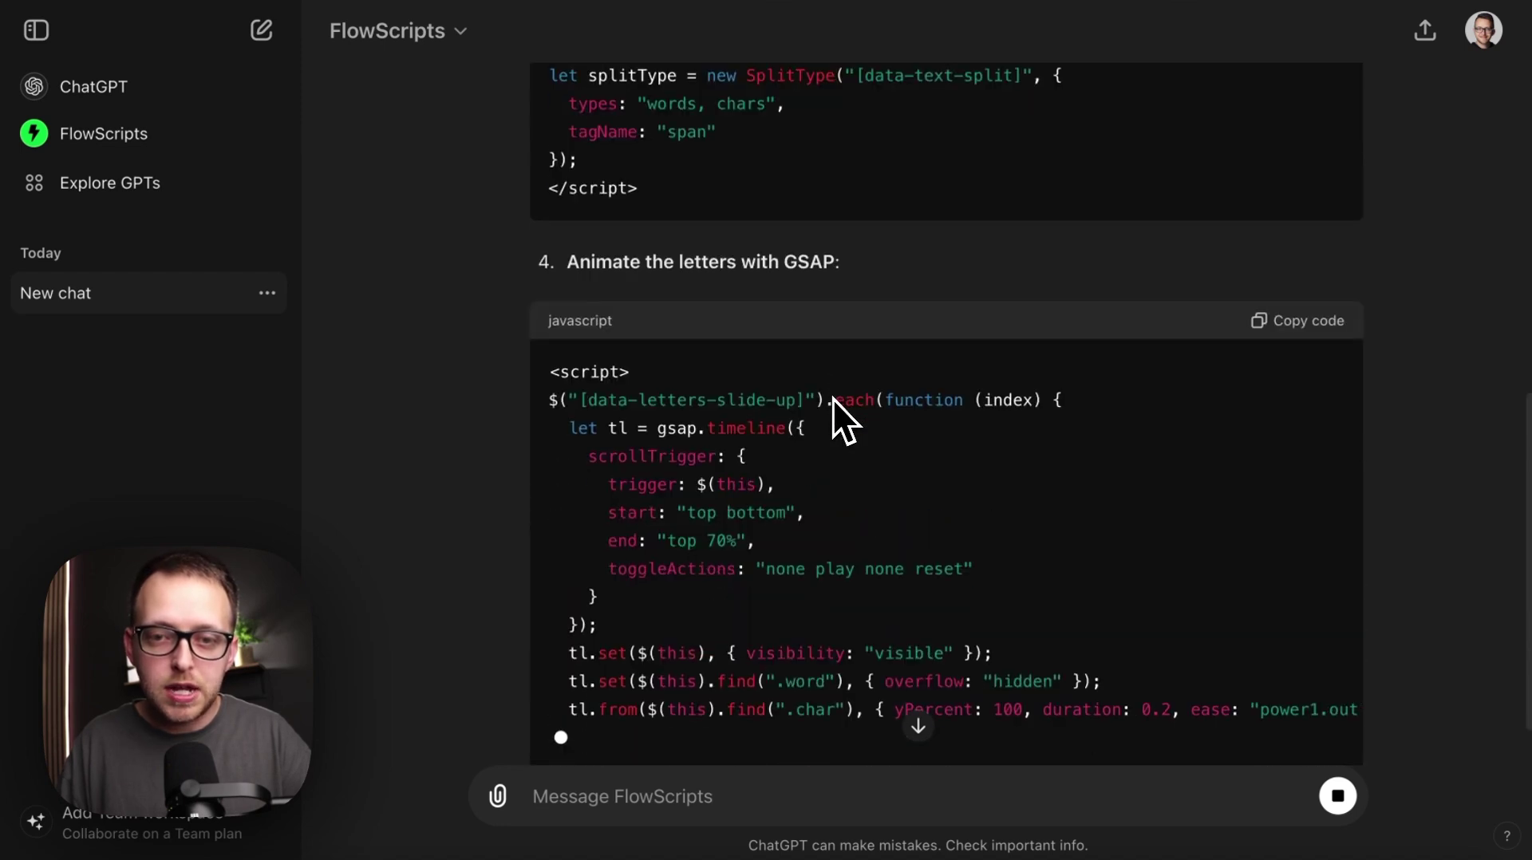
# - Examine the GSAP letter animation script, including its duration, ease, stagger and word overflow settings
pyautogui.scroll(-3, 812, 313)
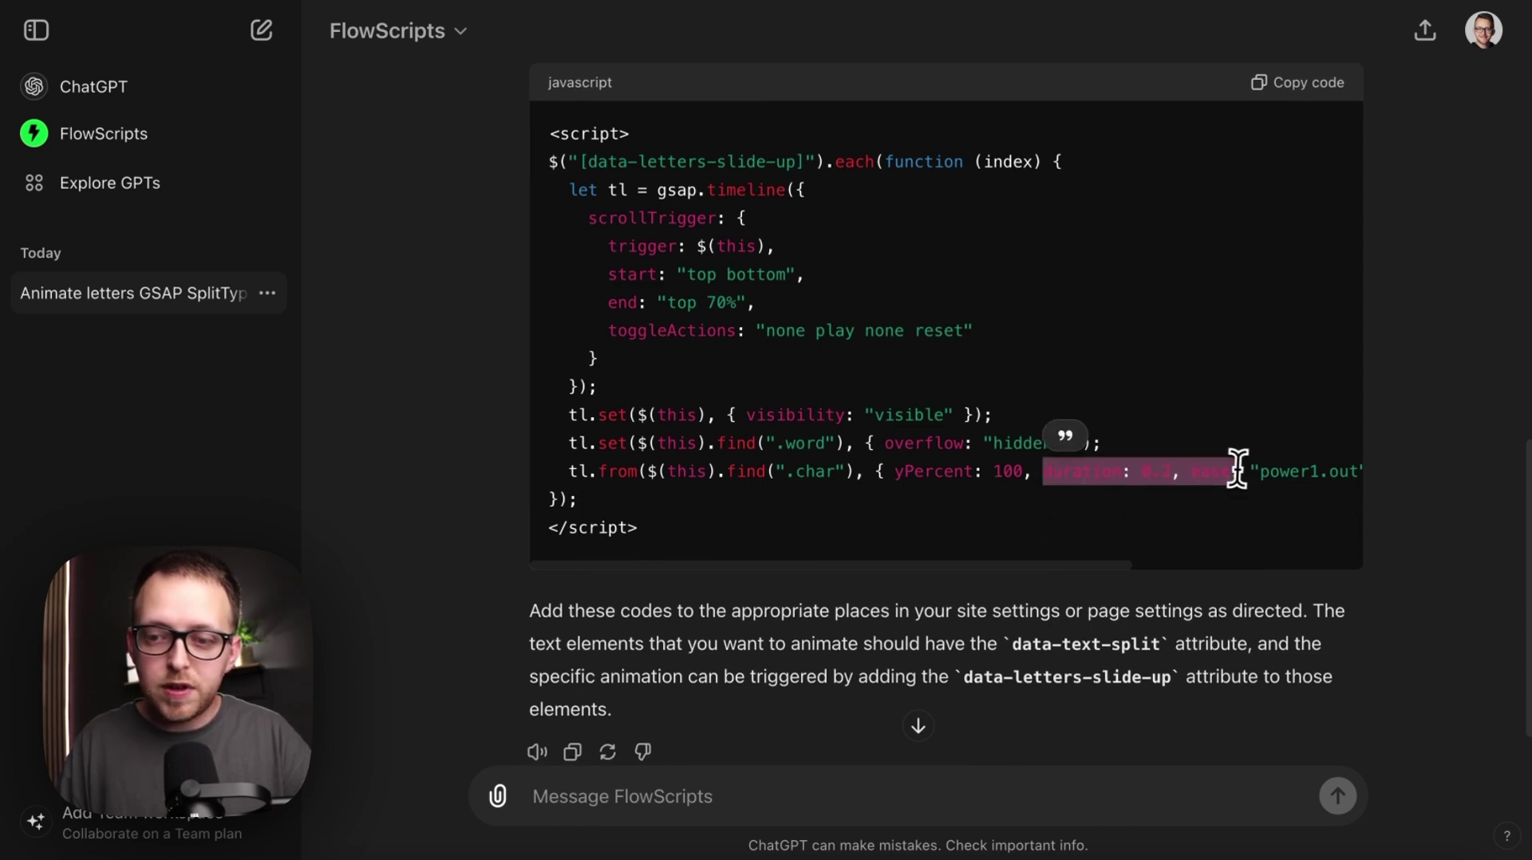
pyautogui.hscroll(4, 1237, 467)
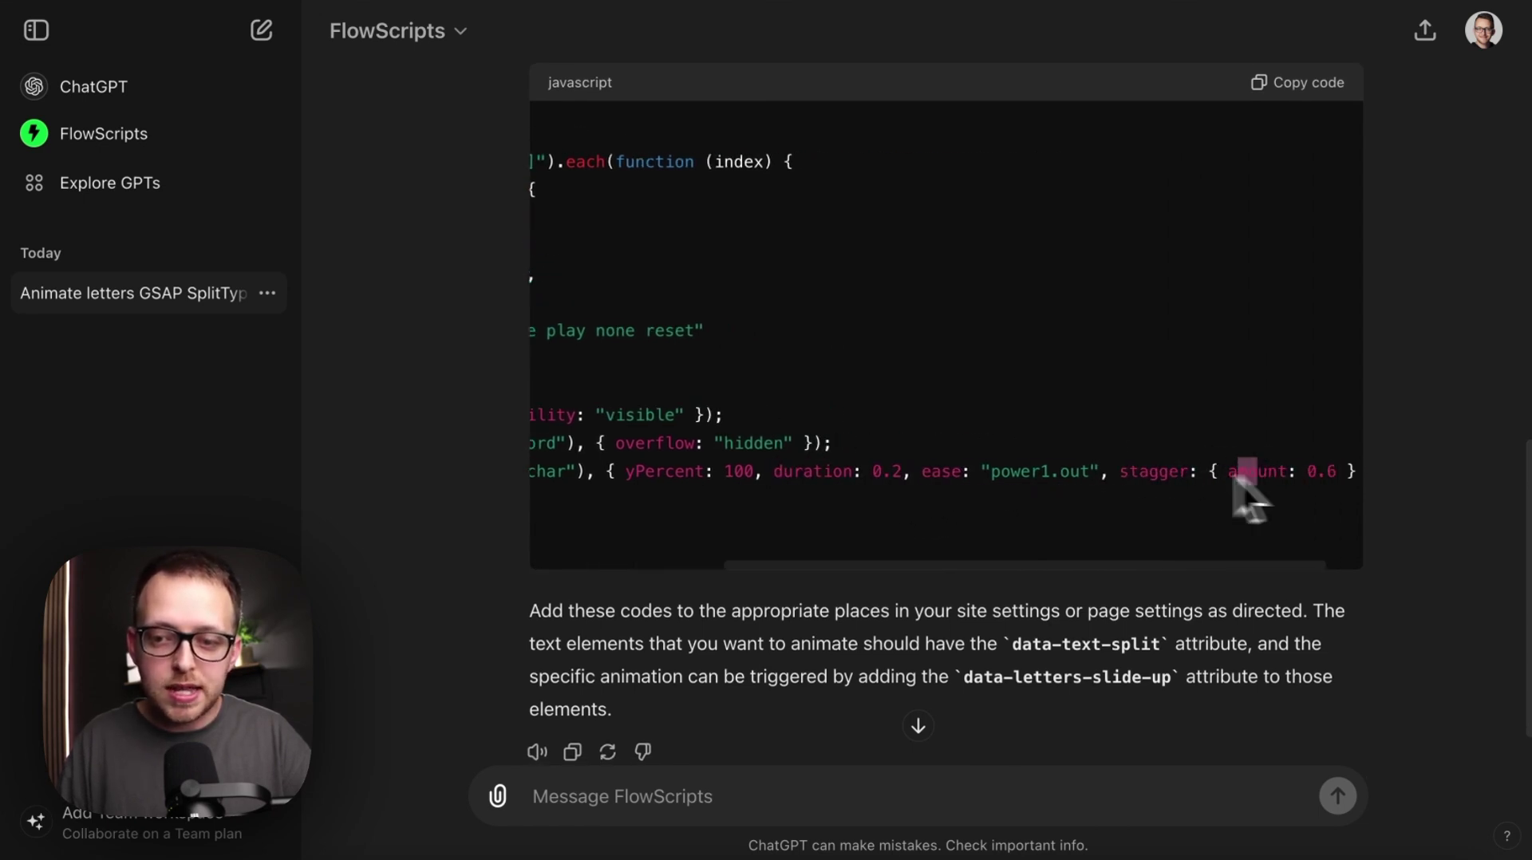
pyautogui.hscroll(-4, 1243, 479)
pyautogui.scroll(-1, 920, 461)
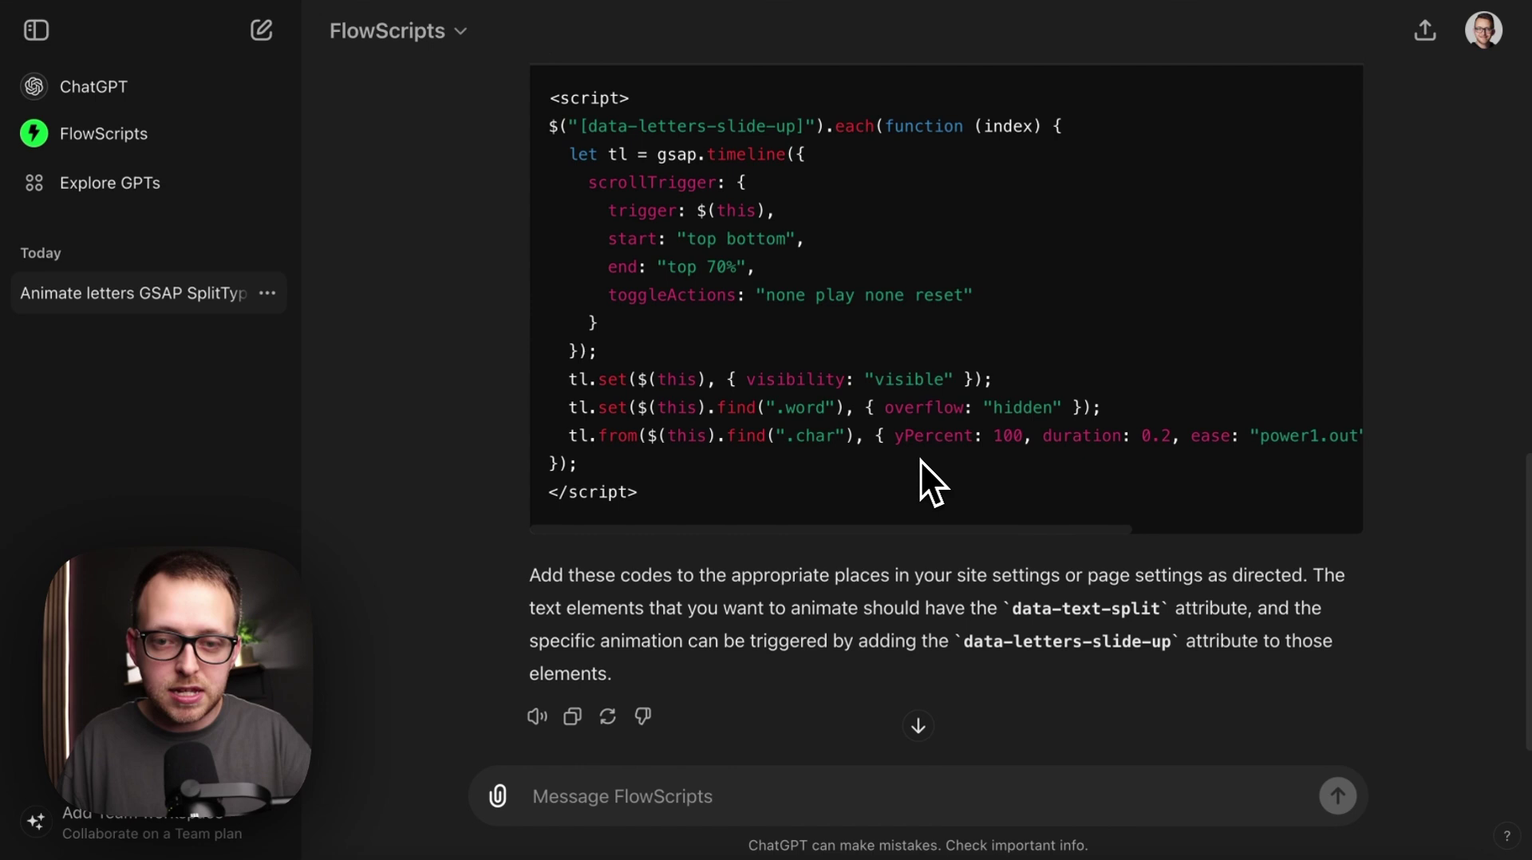
pyautogui.scroll(-1, 836, 453)
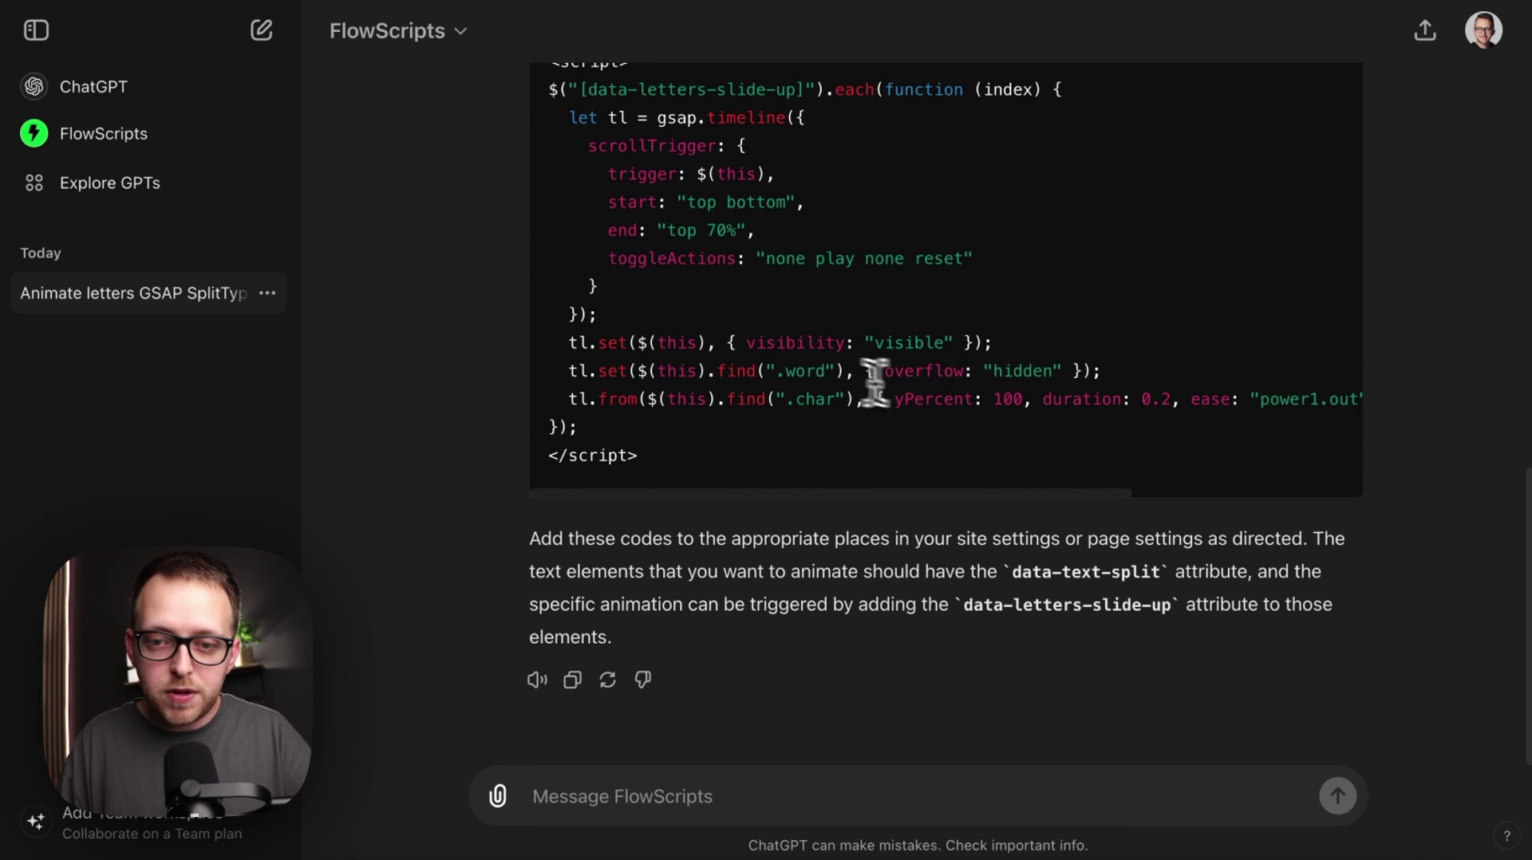
pyautogui.moveTo(804, 371); pyautogui.dragTo(1089, 363)
pyautogui.click(1089, 363)
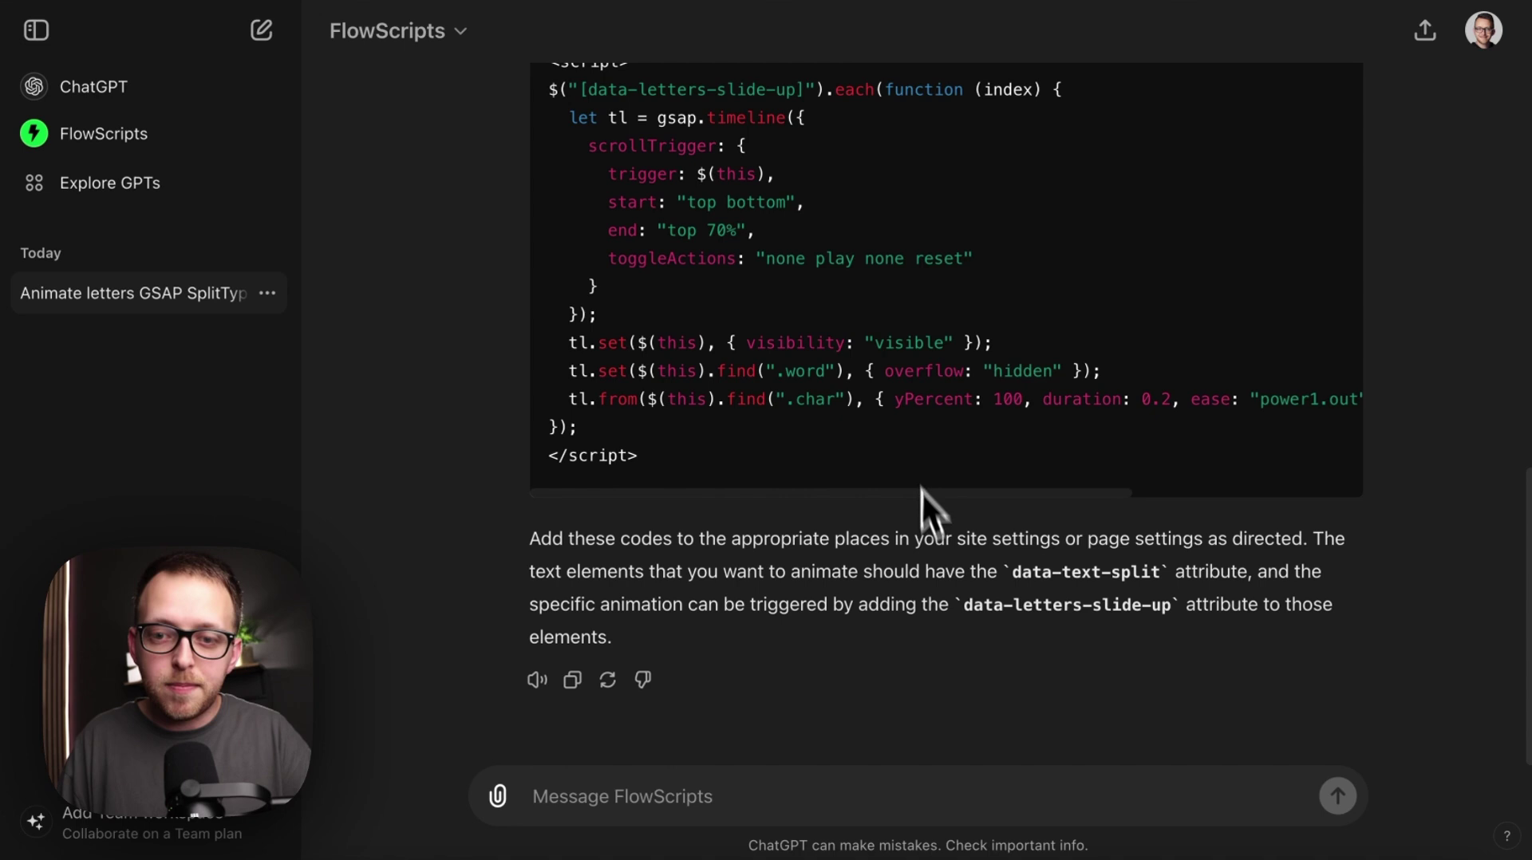
# - Send the follow-up message "my words are getting cropped"
pyautogui.click(738, 774)
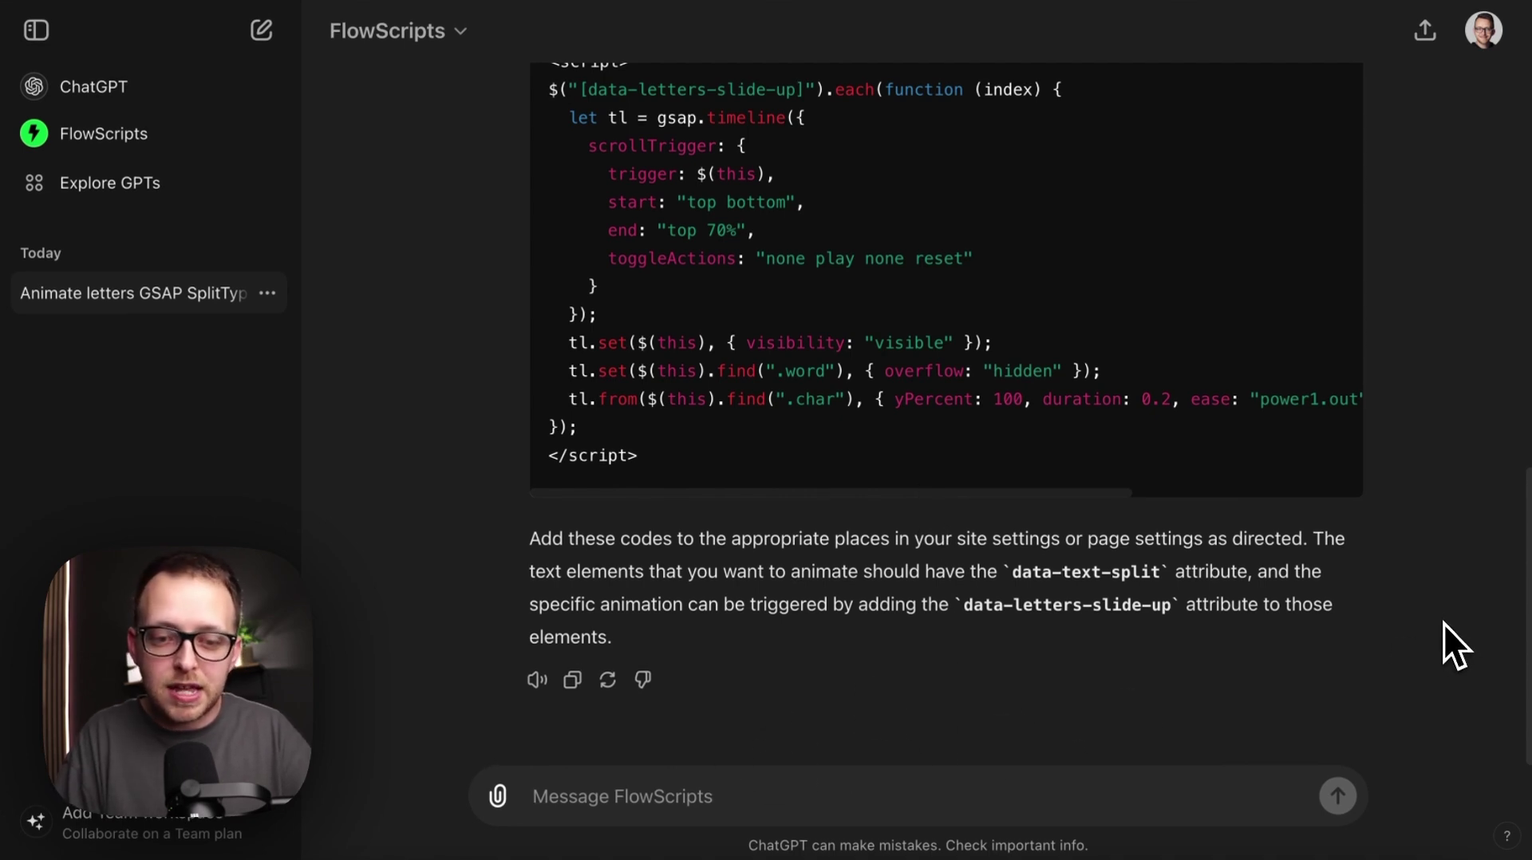
pyautogui.write('mm')
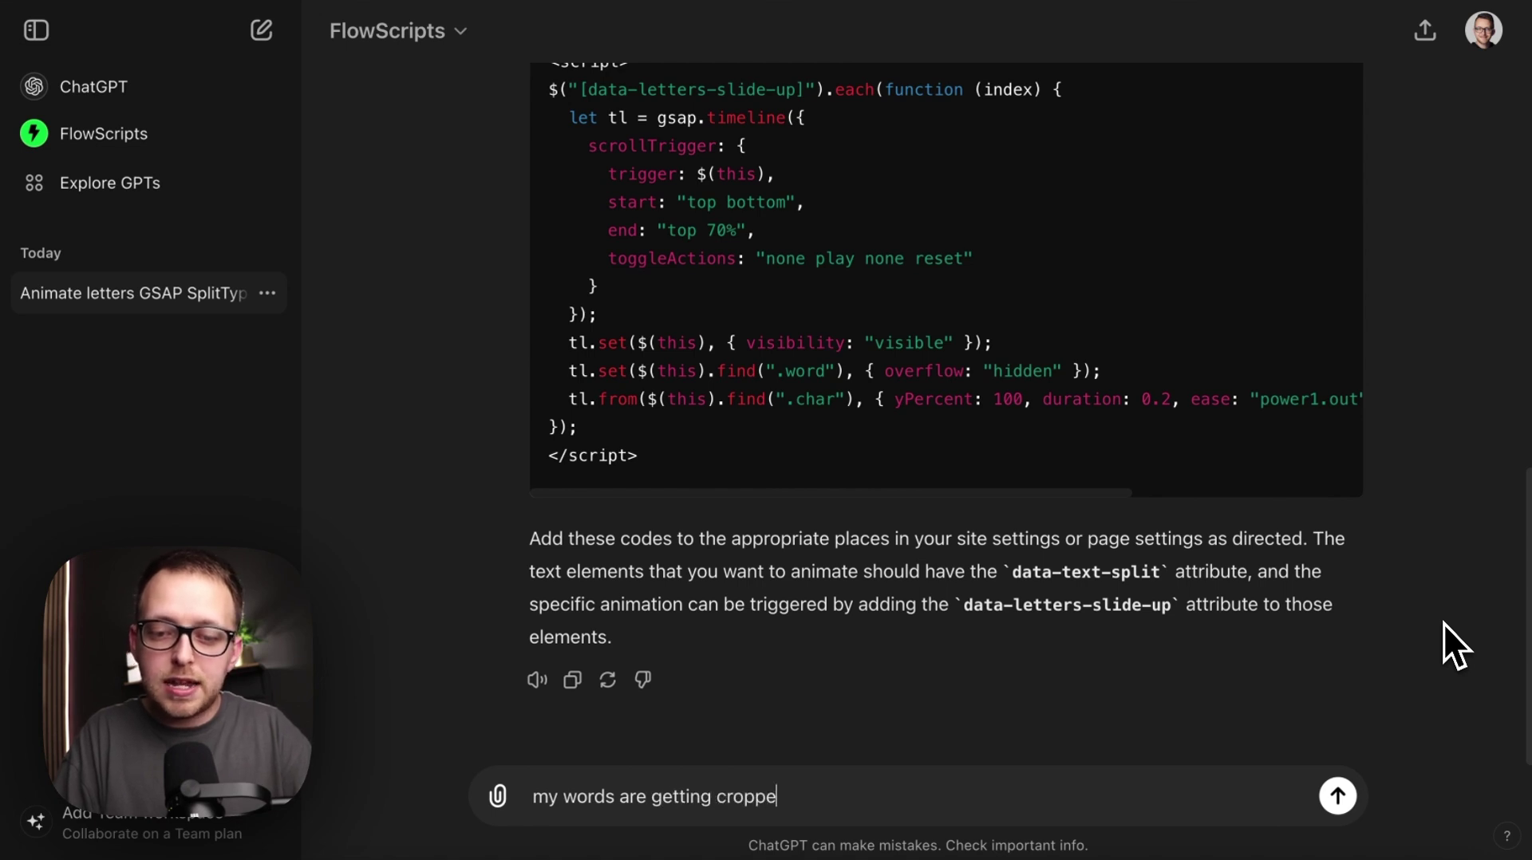
pyautogui.write('d')
pyautogui.press('Return')
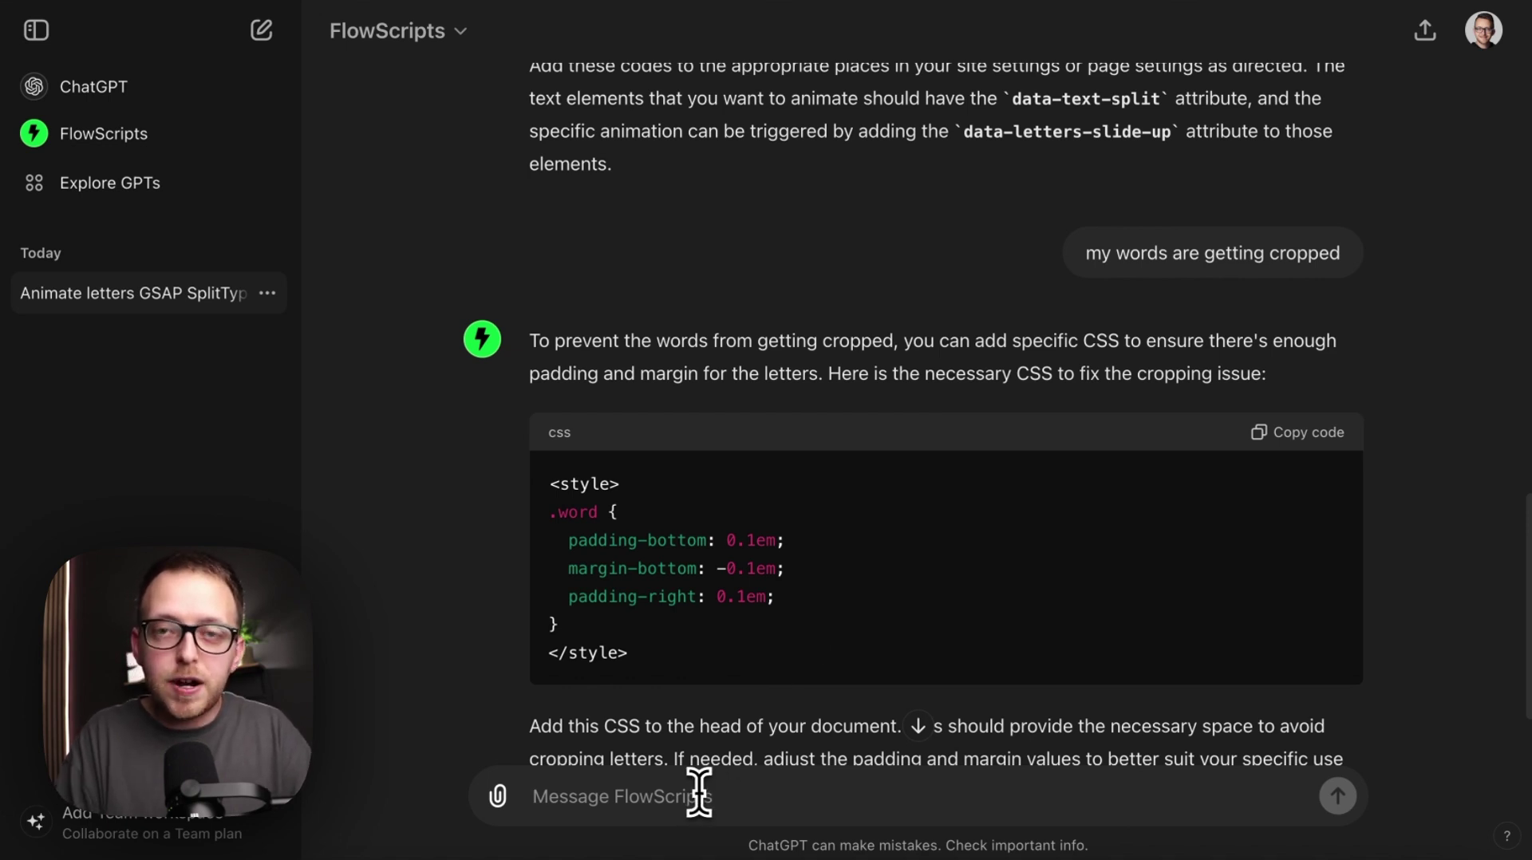
# - Ask "where did you get this info" about the cropping fix
pyautogui.write('where')
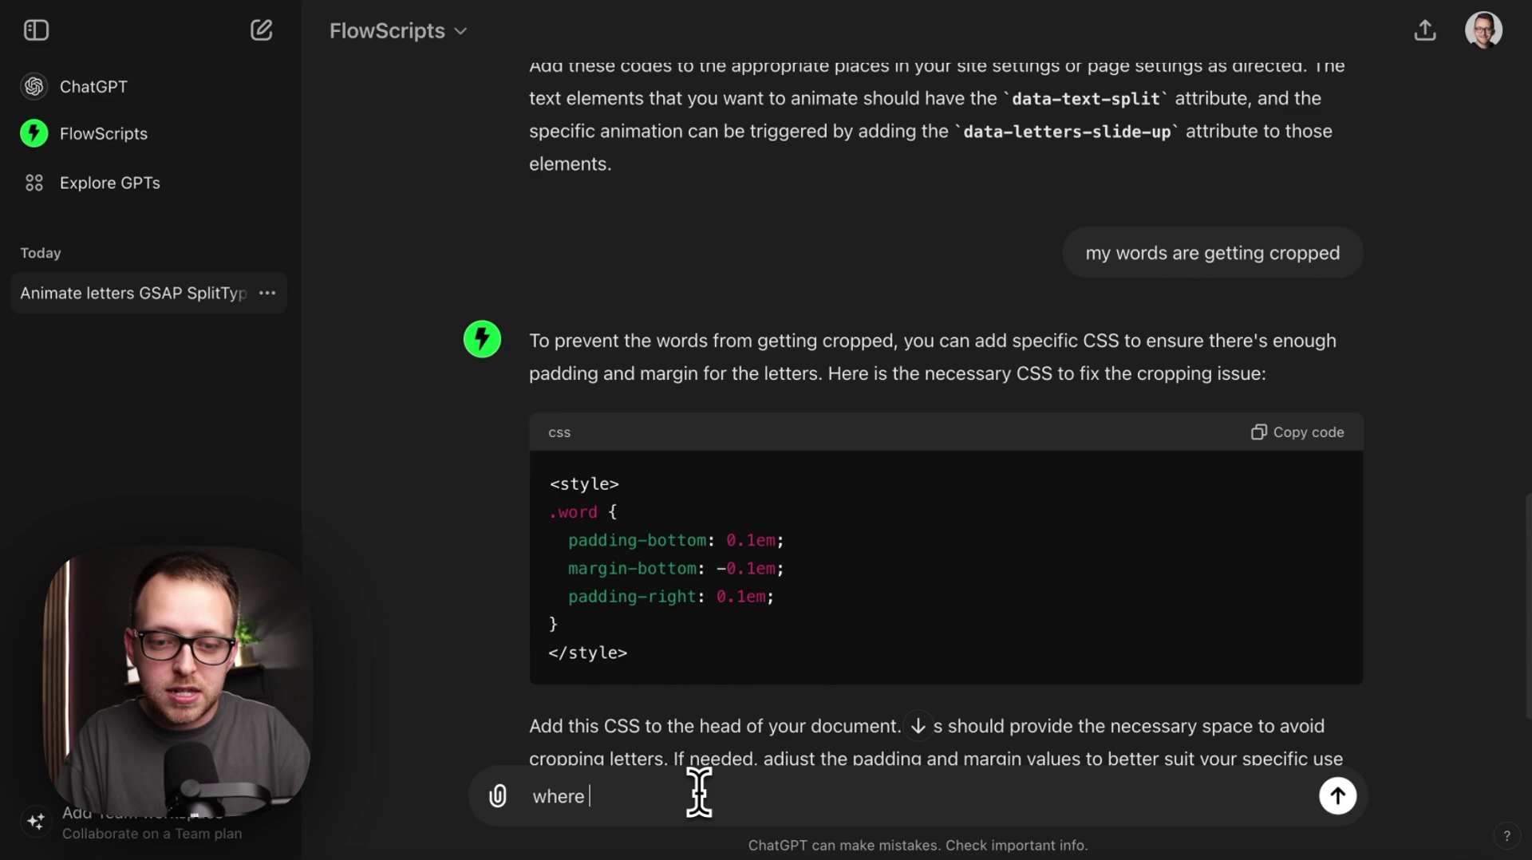
pyautogui.write(' did you get this info')
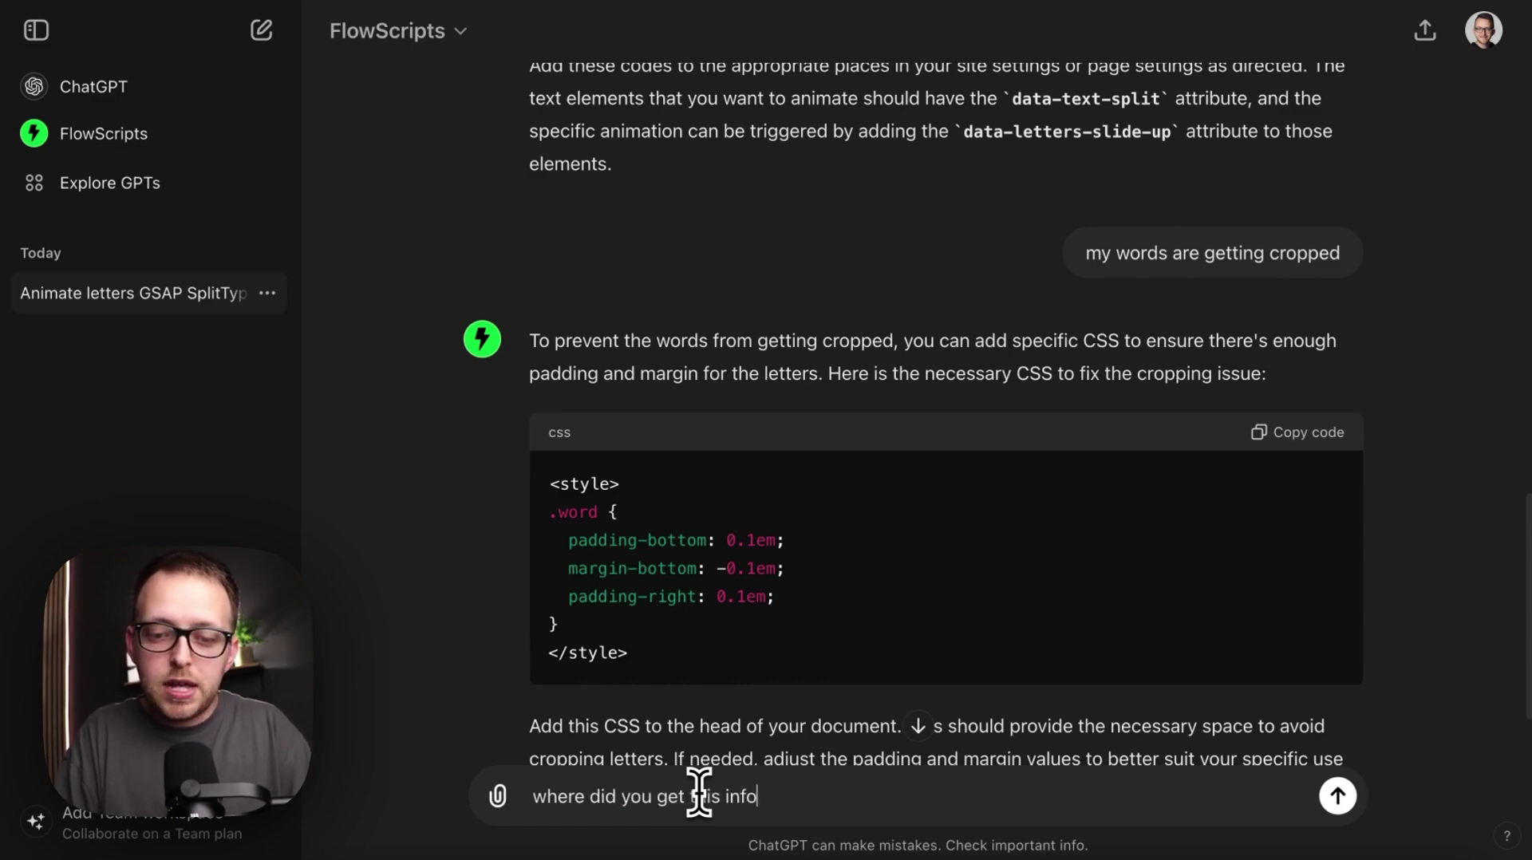
pyautogui.press('Return')
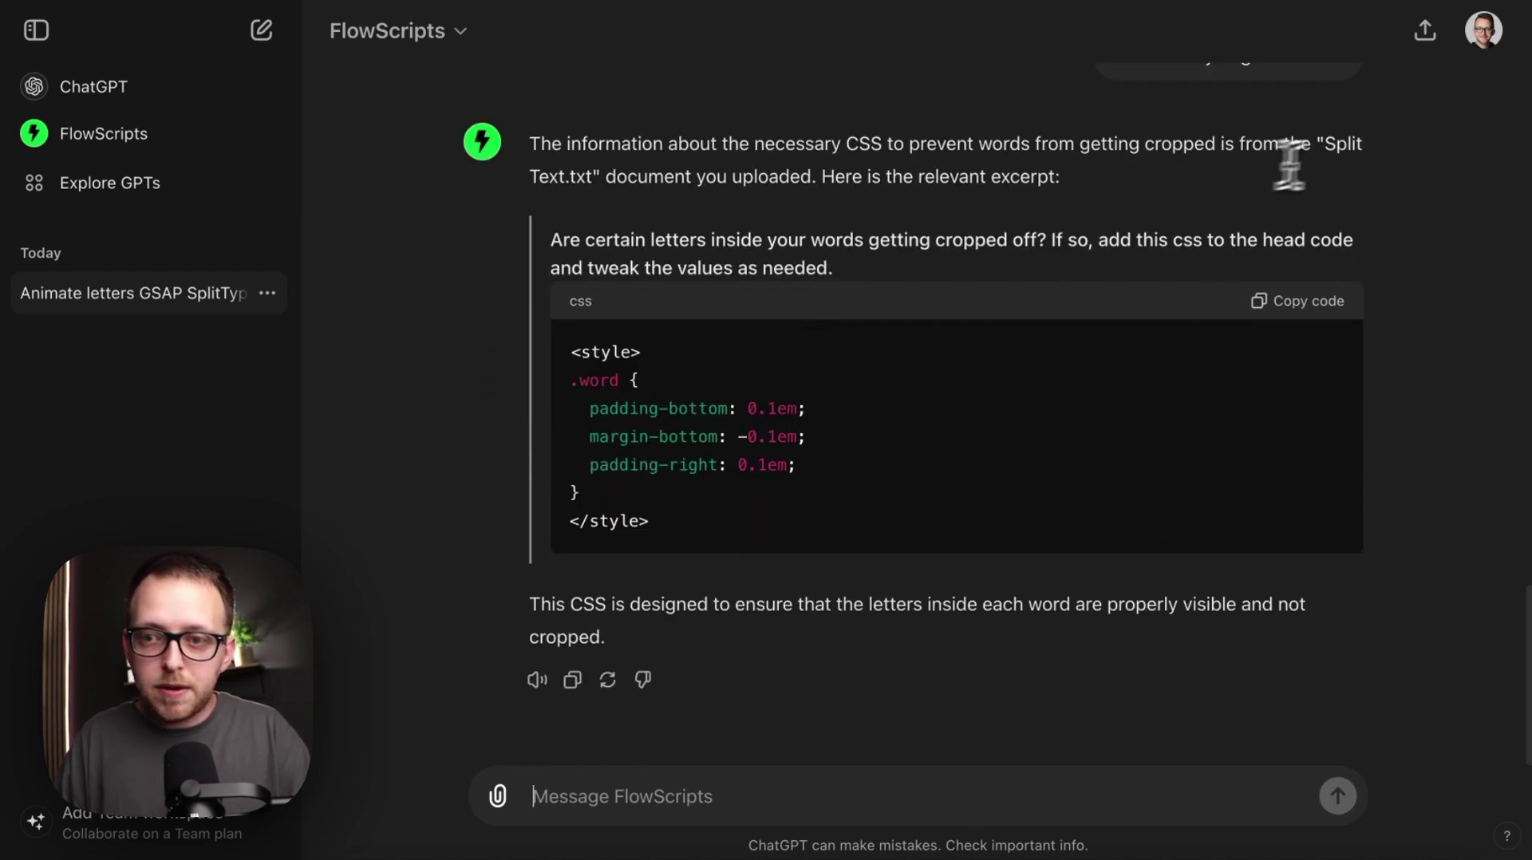
# - Copy the source document name "Split Text.txt" from the answer and send it as a new message
pyautogui.moveTo(1324, 143); pyautogui.dragTo(597, 176)
pyautogui.hotkey('ctrl', 'c')
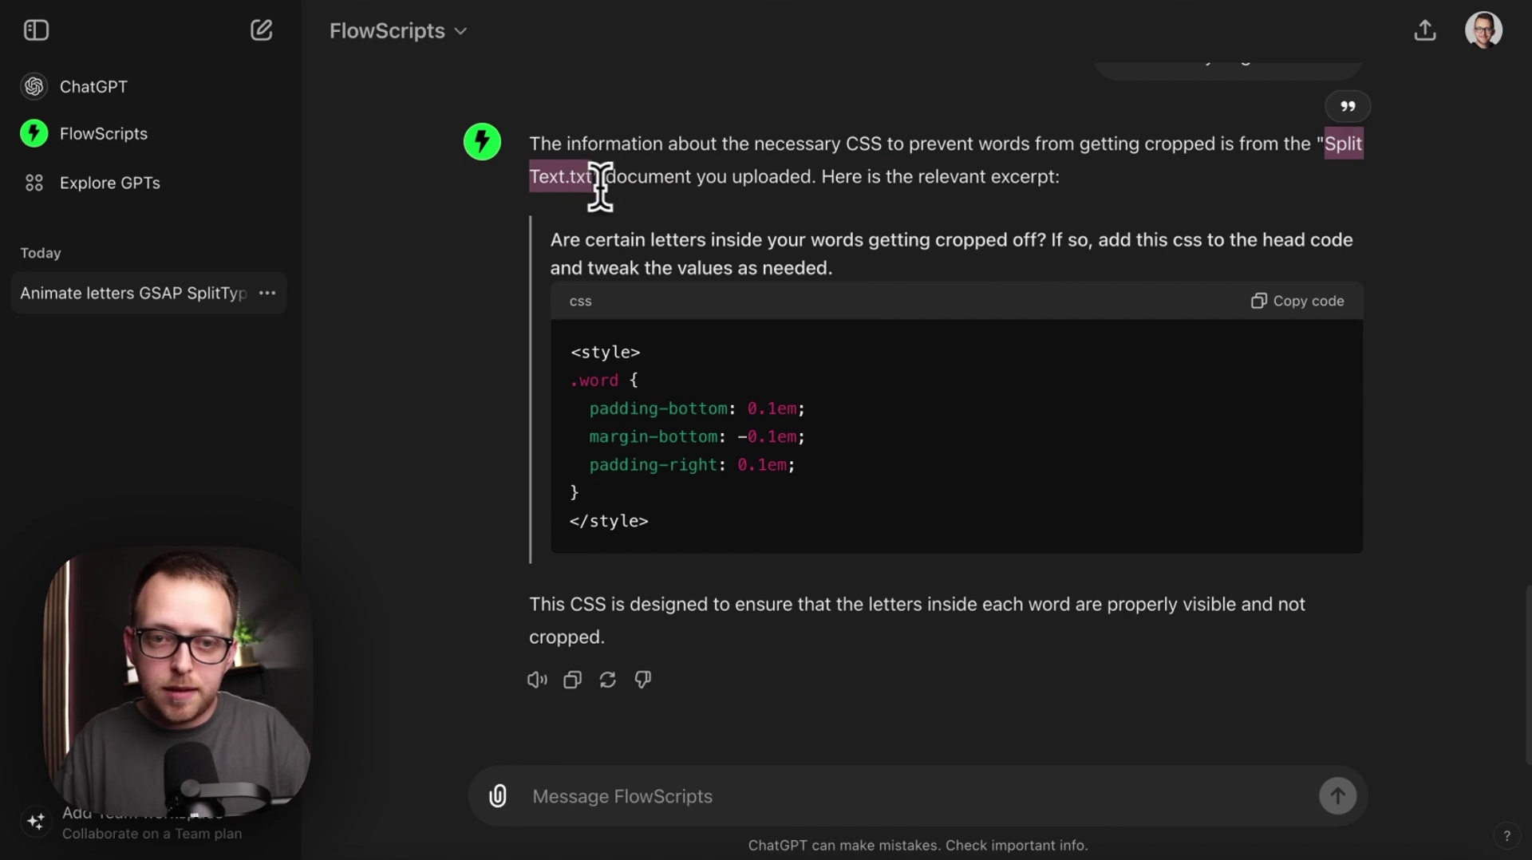
pyautogui.click(633, 794)
pyautogui.hotkey('ctrl', 'v')
pyautogui.press('Return')
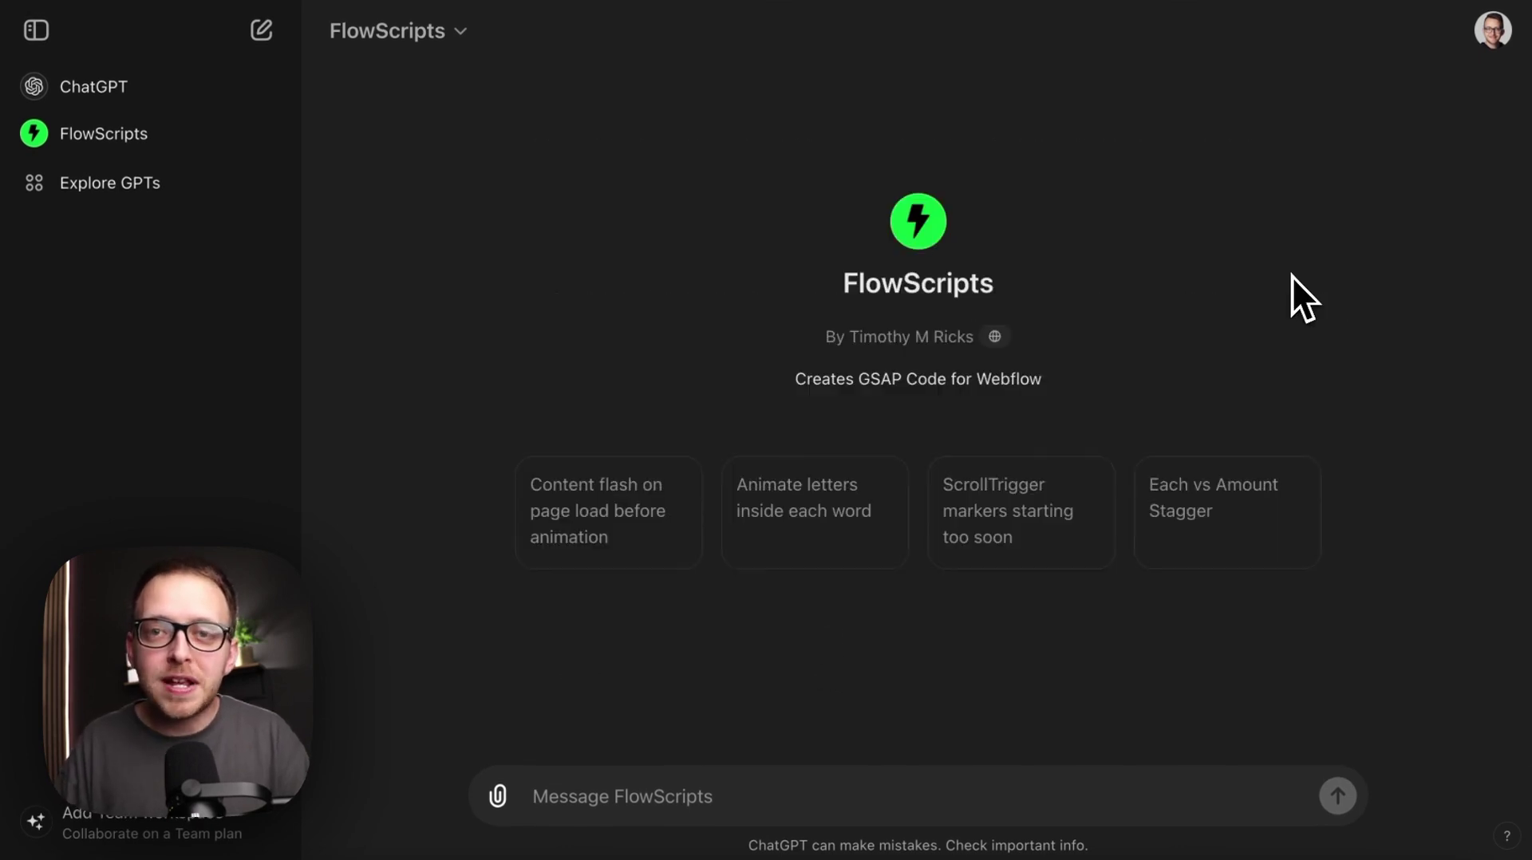
# - Submit the suggested prompt "Each vs Amount Stagger" and regenerate the answer
pyautogui.click(1274, 558)
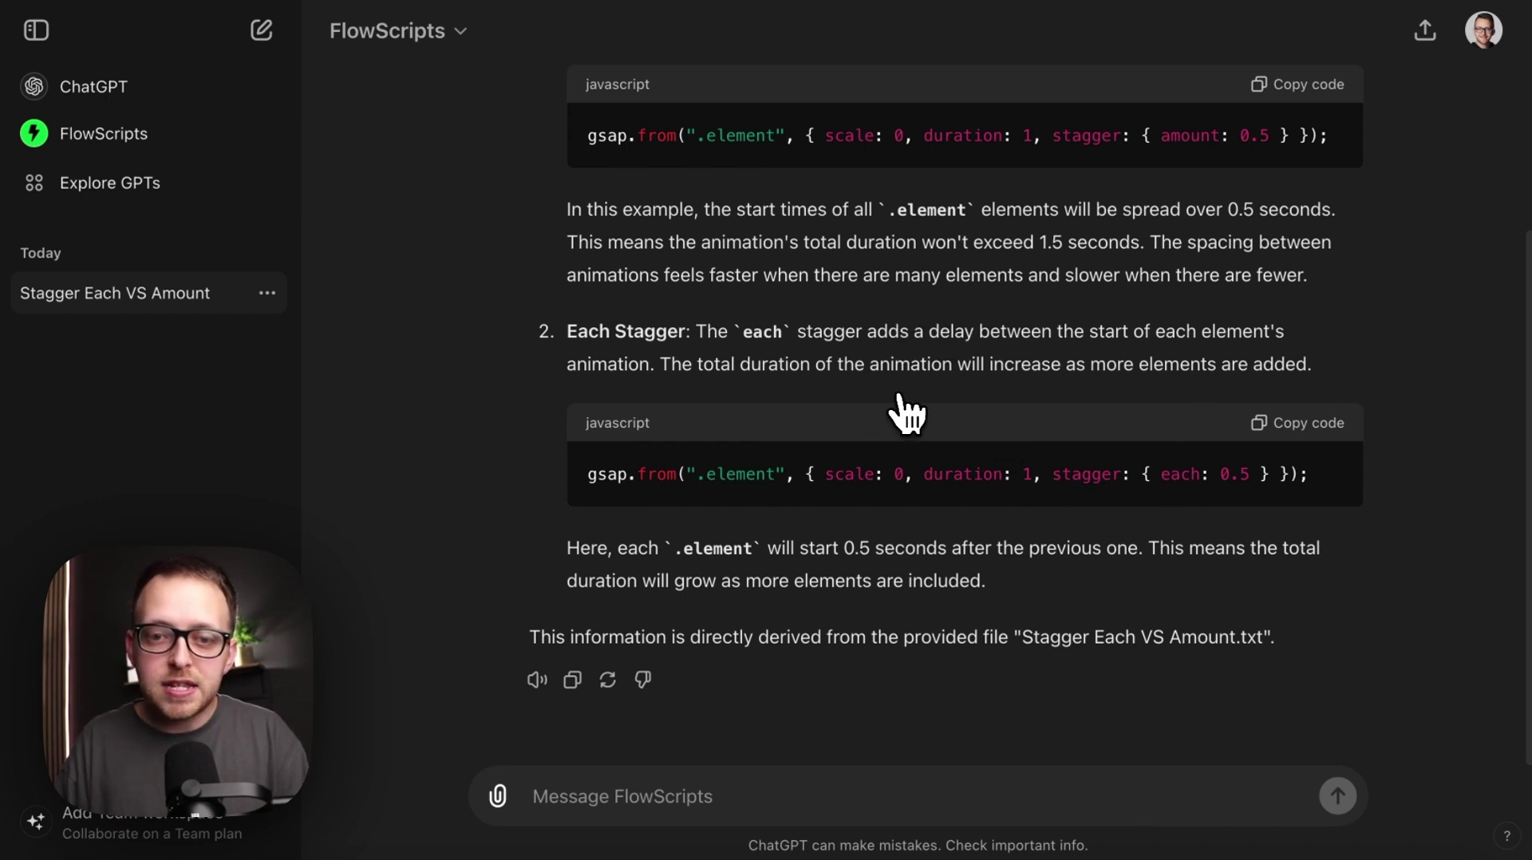
pyautogui.click(605, 691)
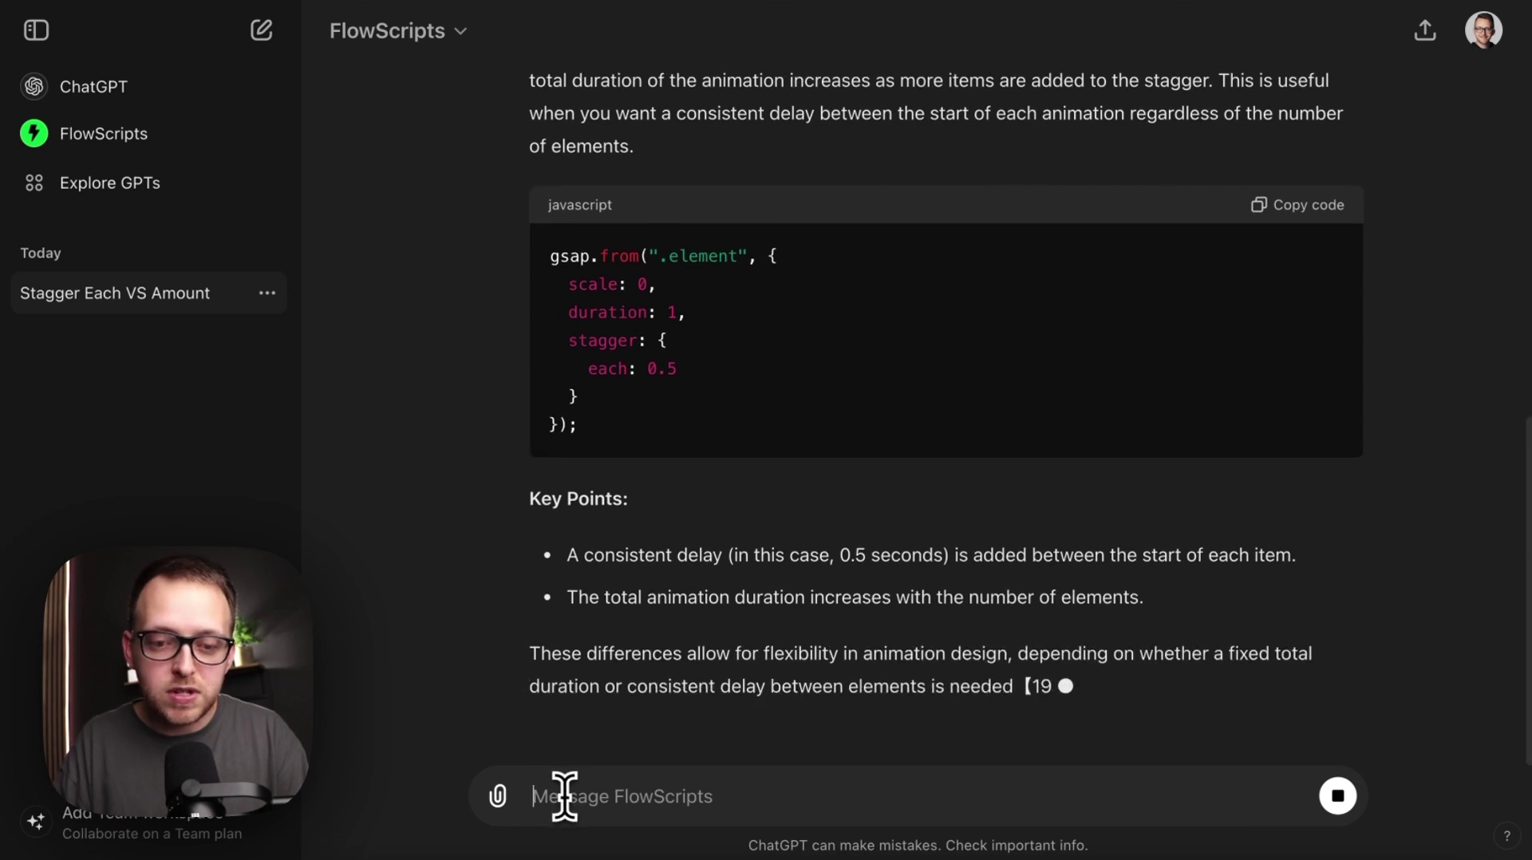
# - Send "4 images total, stagger: each 0.5, duration 1" followed on a new line by "What's the total duration?"
pyautogui.write("4 images total, stagger: each 0.5, duration 1 What's the total duration?")
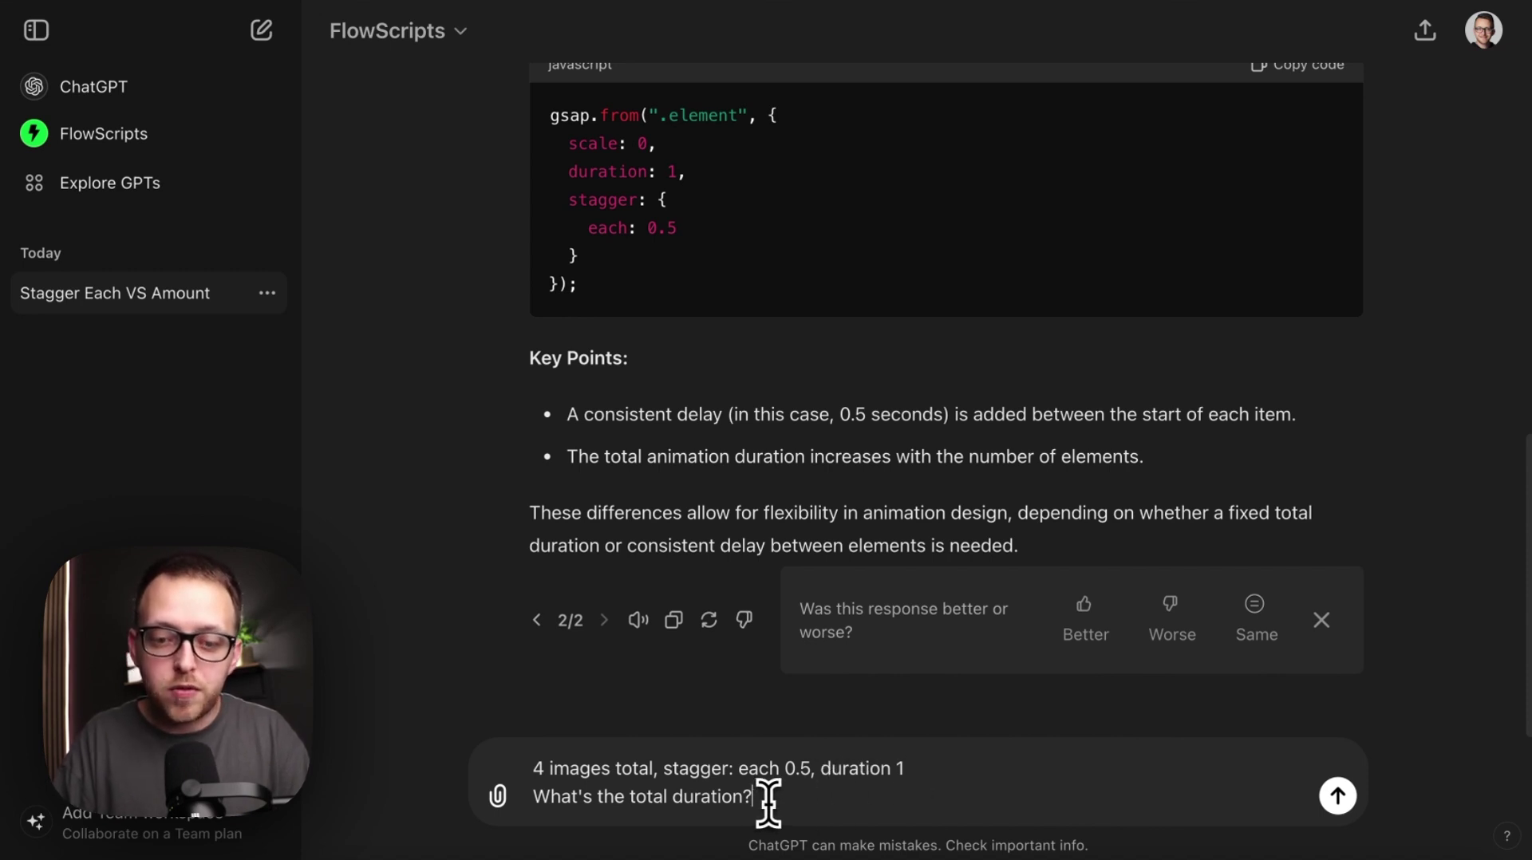
pyautogui.press('Return')
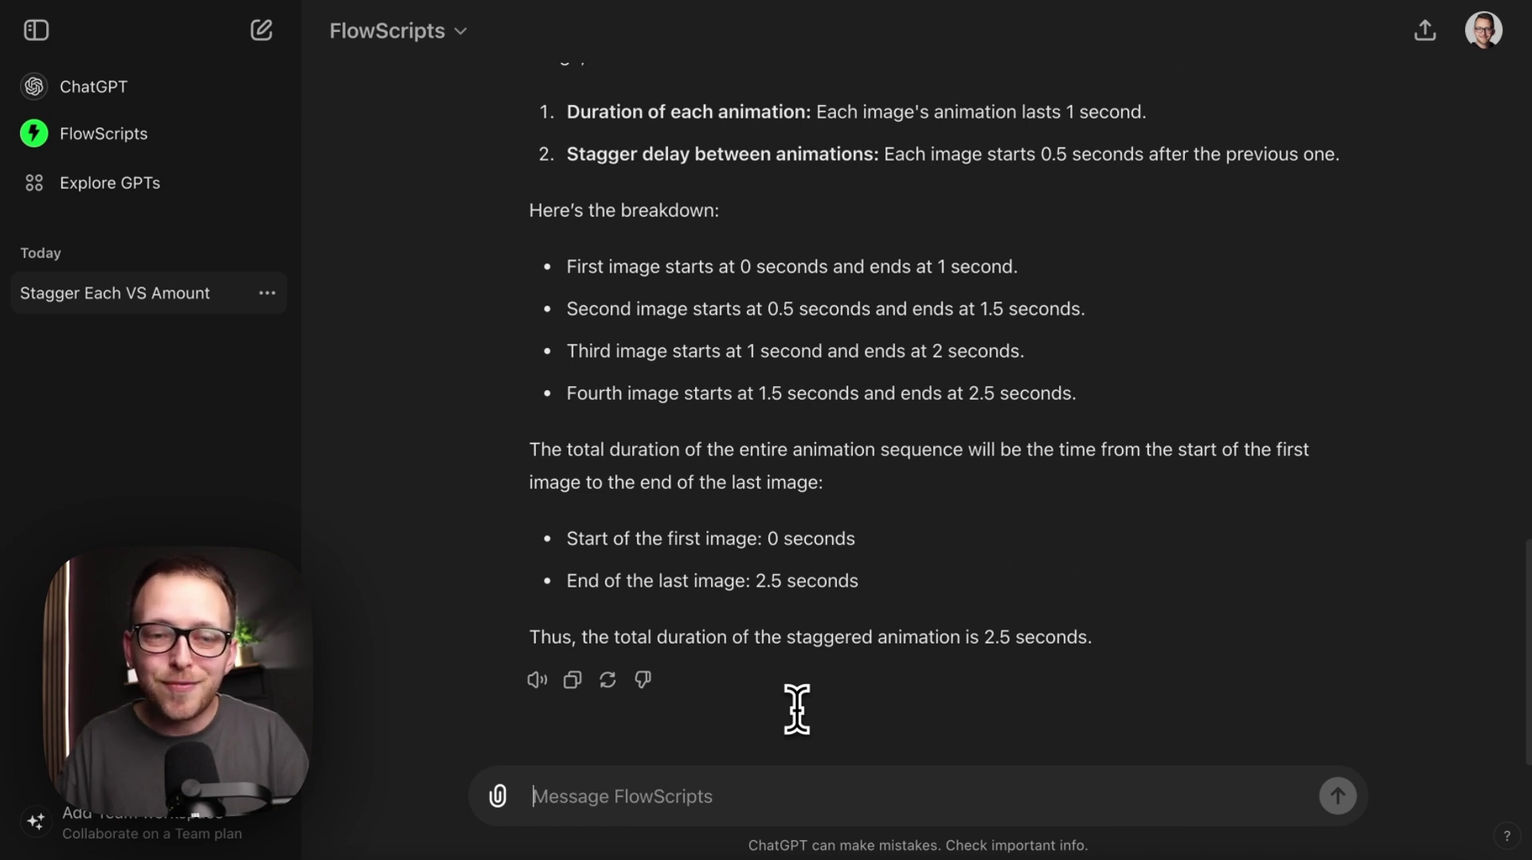
# - Start a new FlowScripts chat, ask "why use gsap" and read through the listed reasons
pyautogui.click(124, 136)
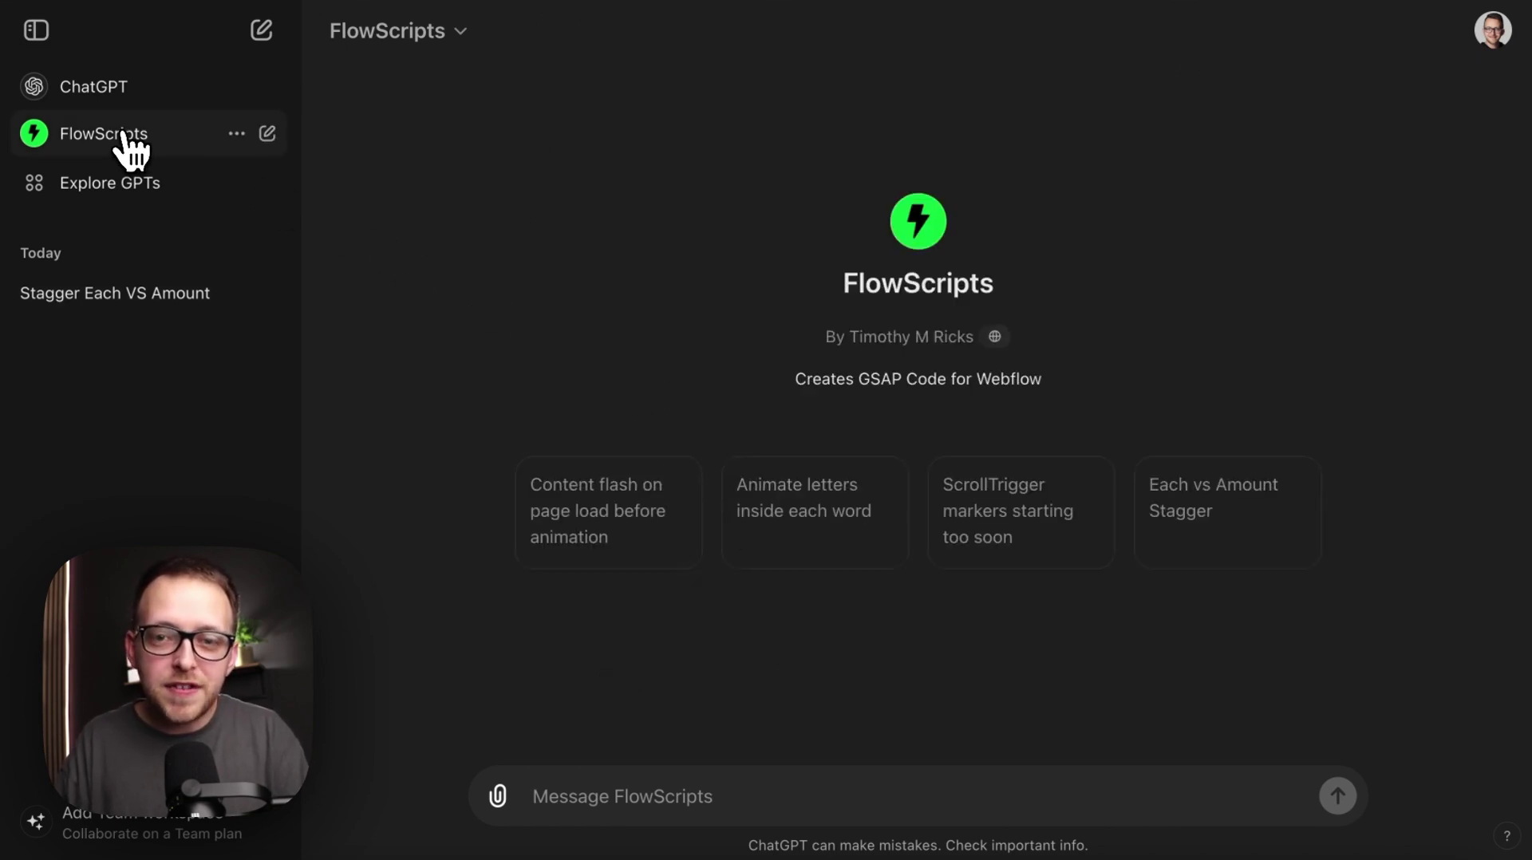
pyautogui.click(558, 808)
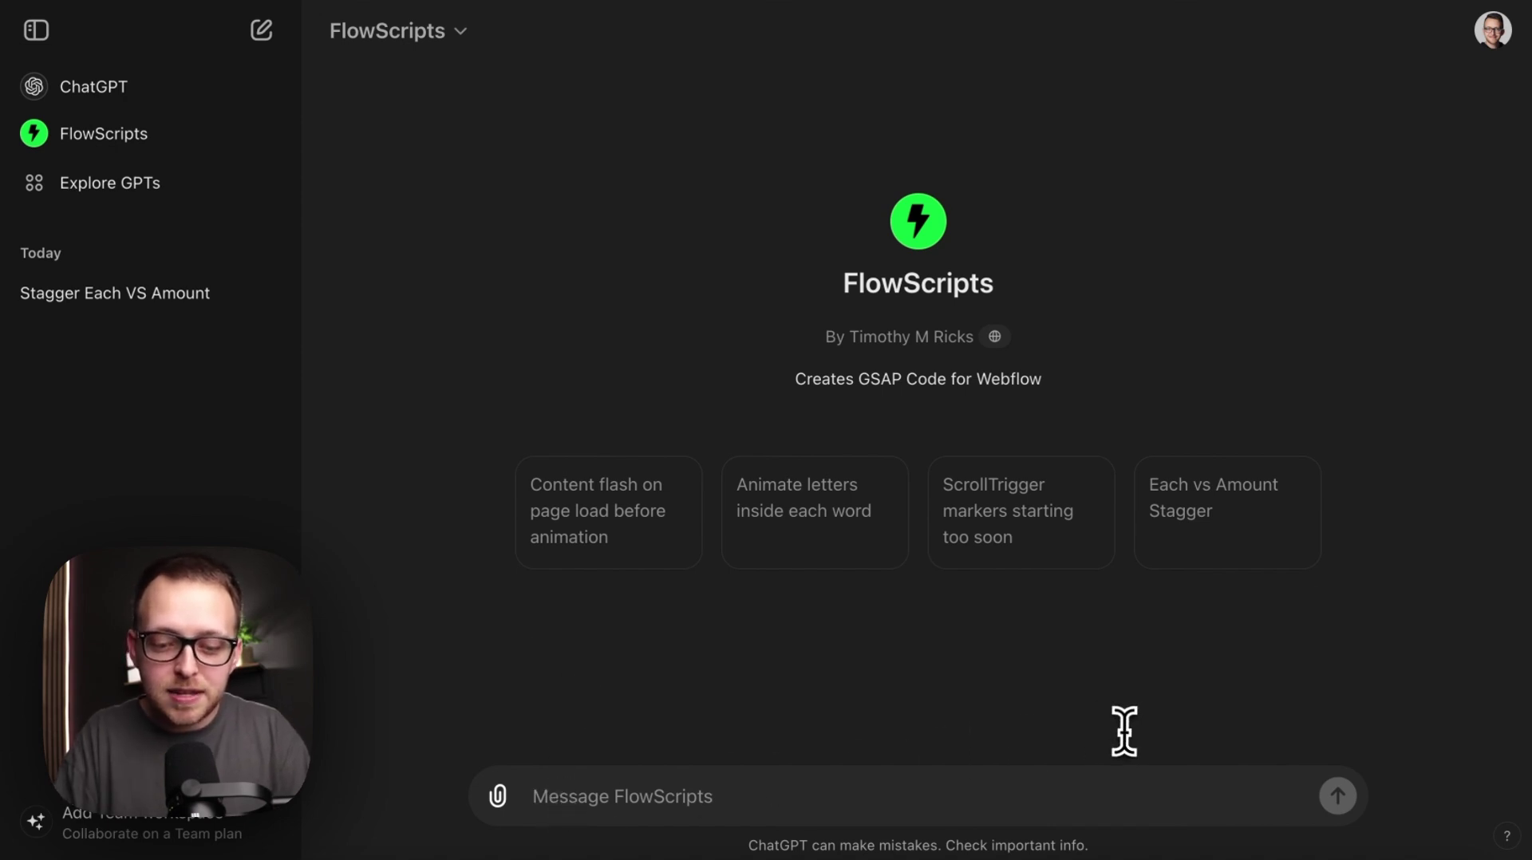
pyautogui.write('why use gsap')
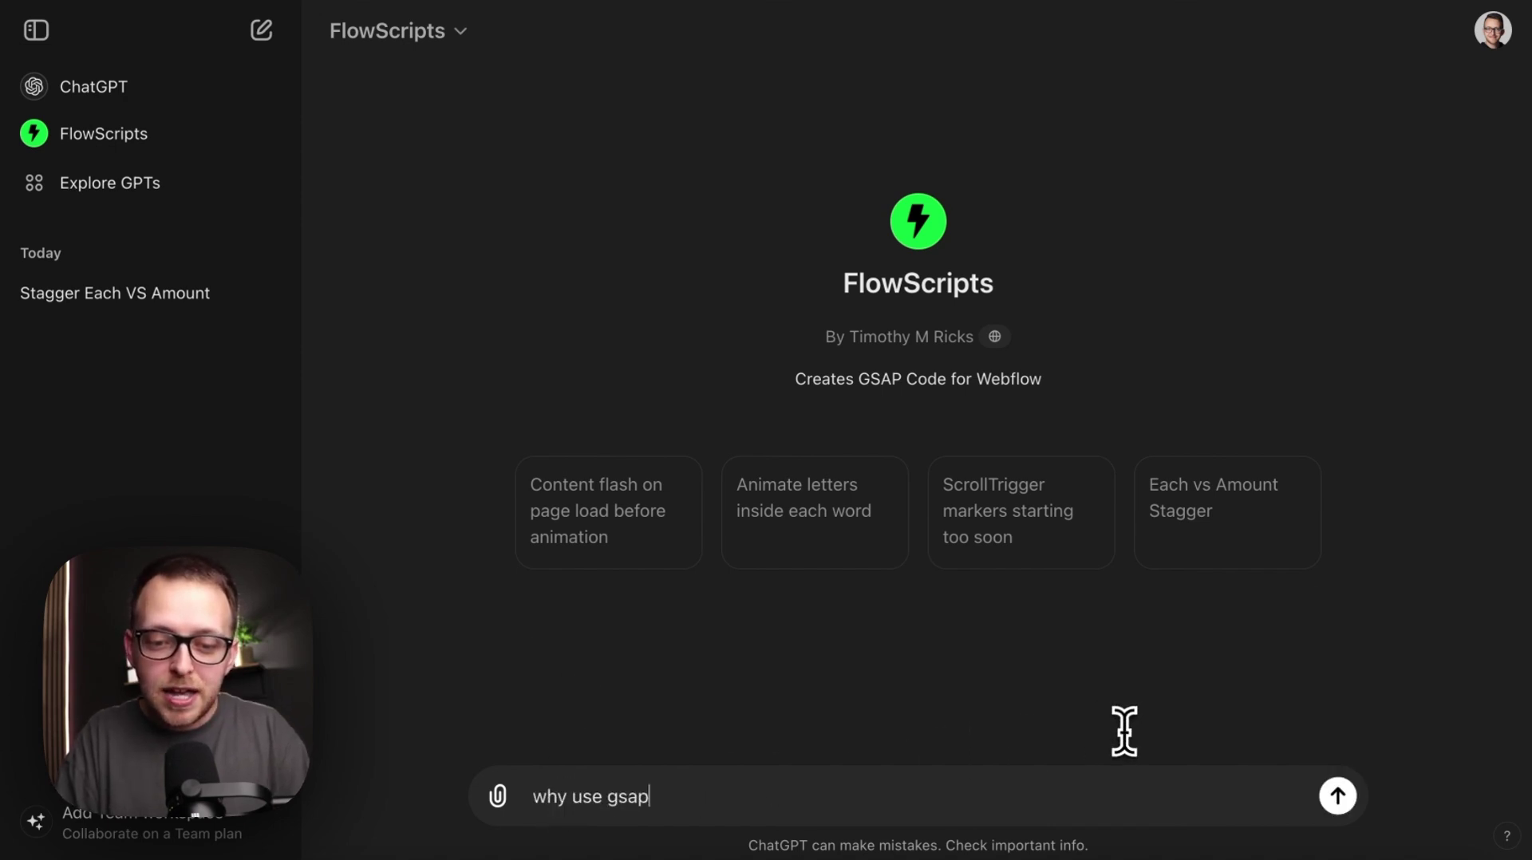
pyautogui.press('Return')
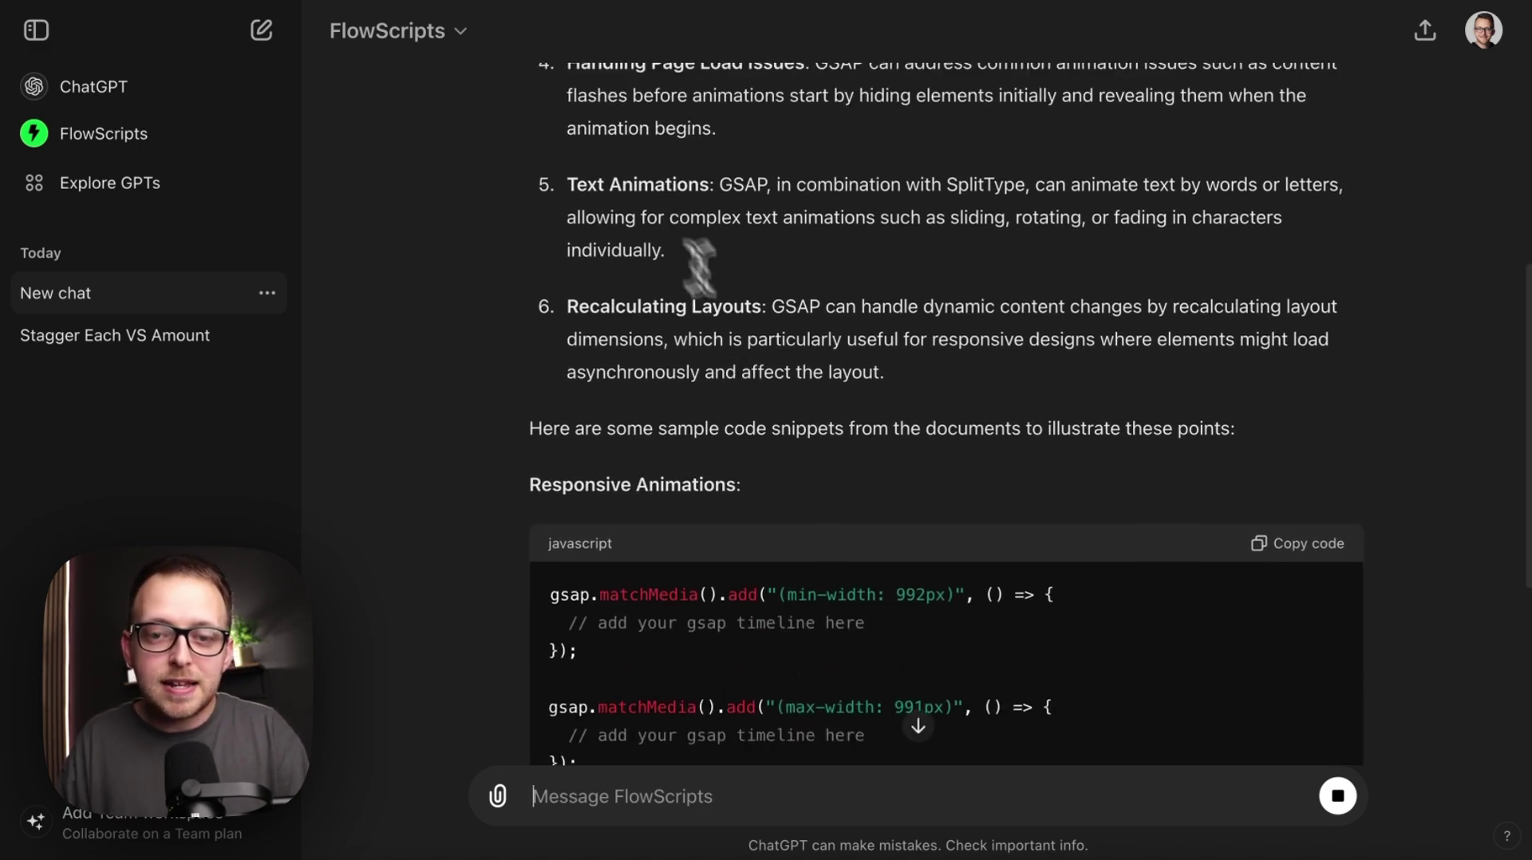
pyautogui.scroll(4, 837, 386)
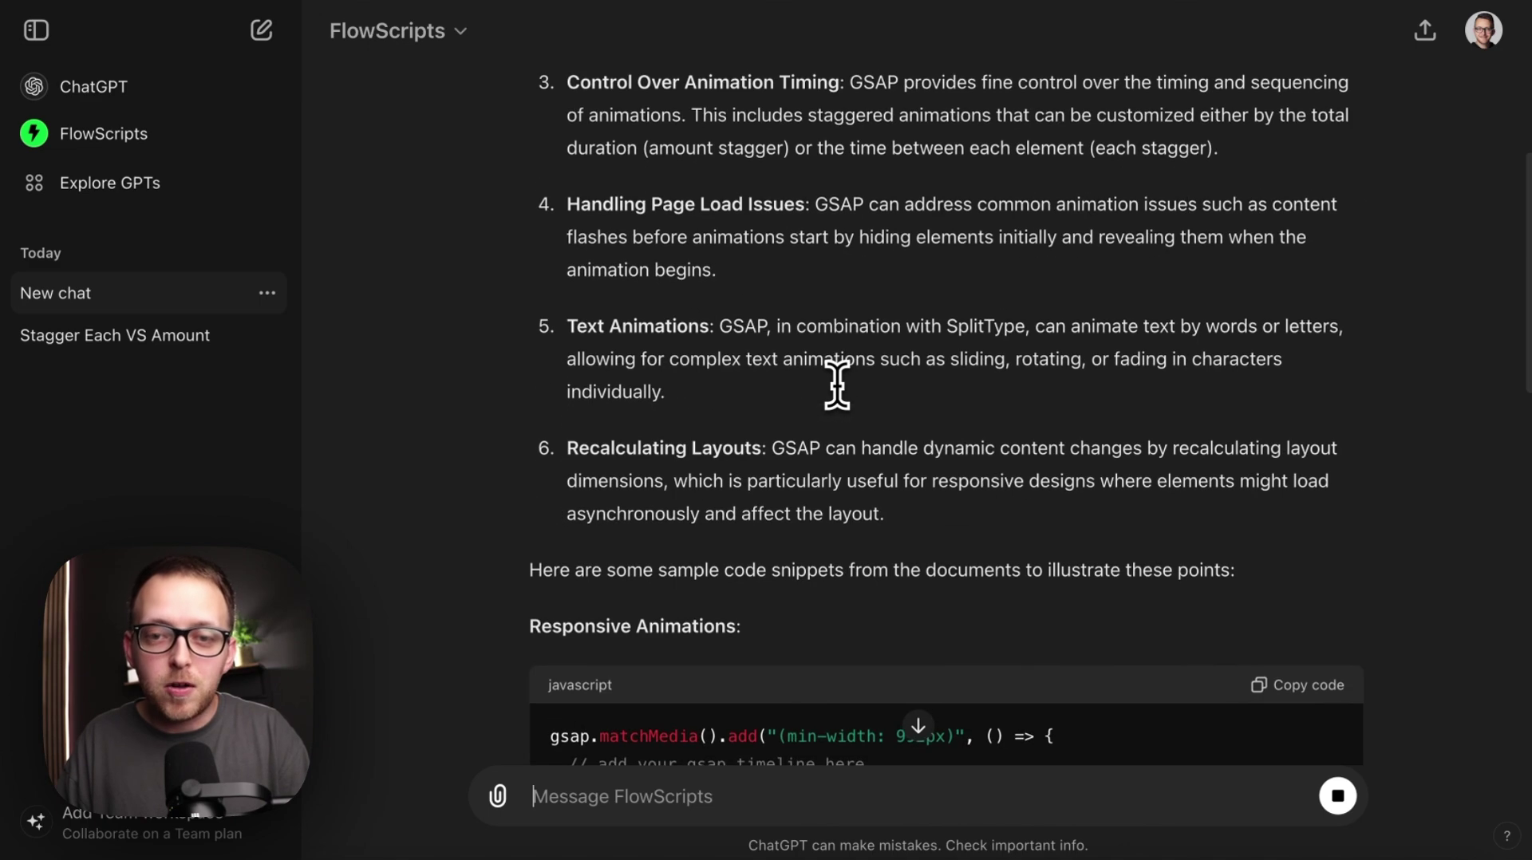
pyautogui.scroll(3, 837, 385)
pyautogui.scroll(3, 837, 386)
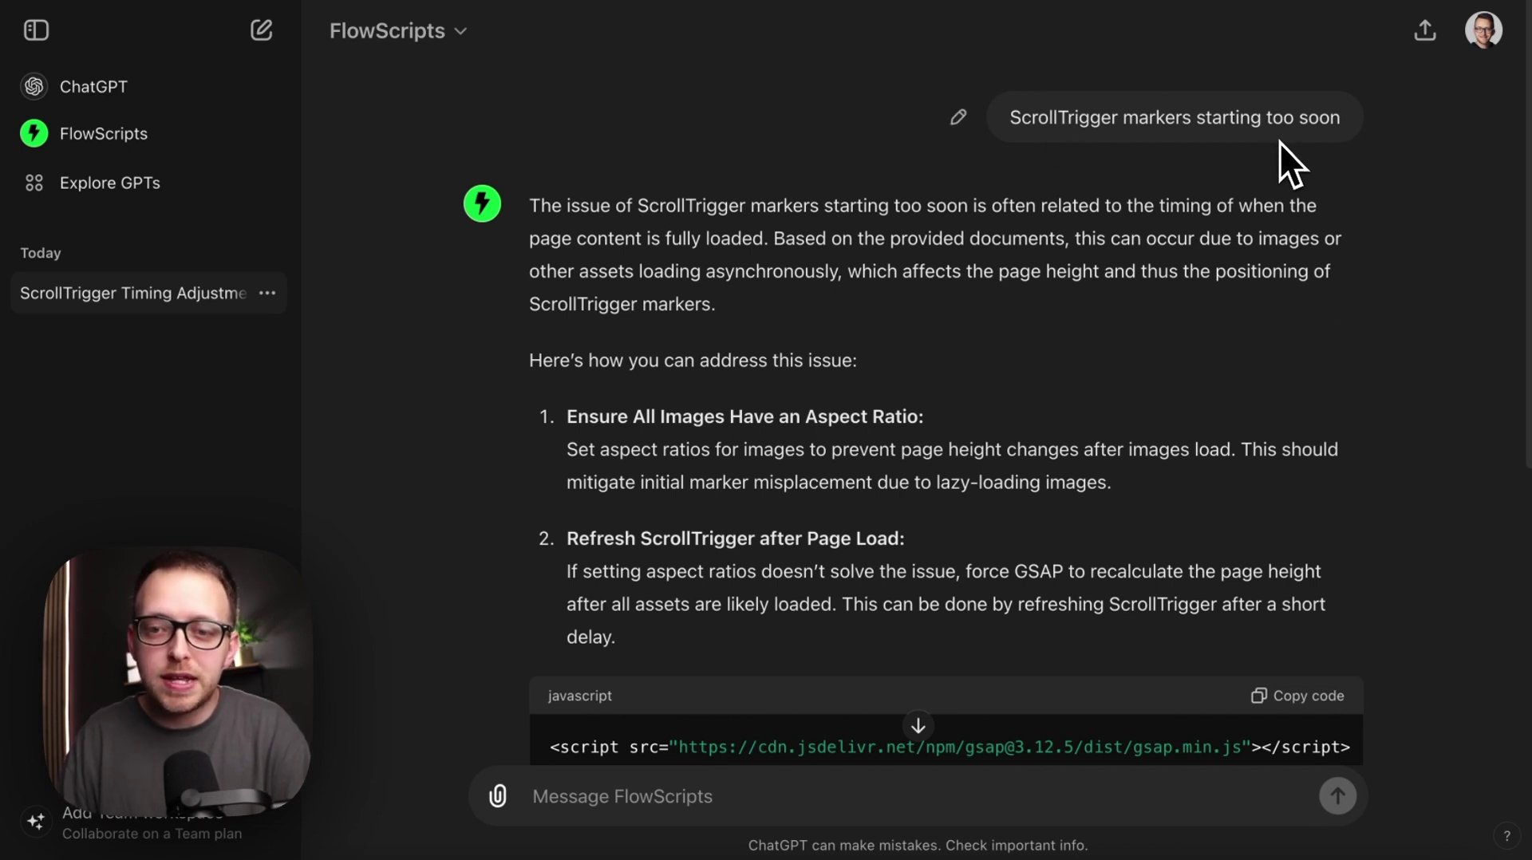
# - Review the aspect ratio and page-load refresh fixes for ScrollTrigger markers starting too soon
pyautogui.moveTo(563, 423); pyautogui.dragTo(971, 418)
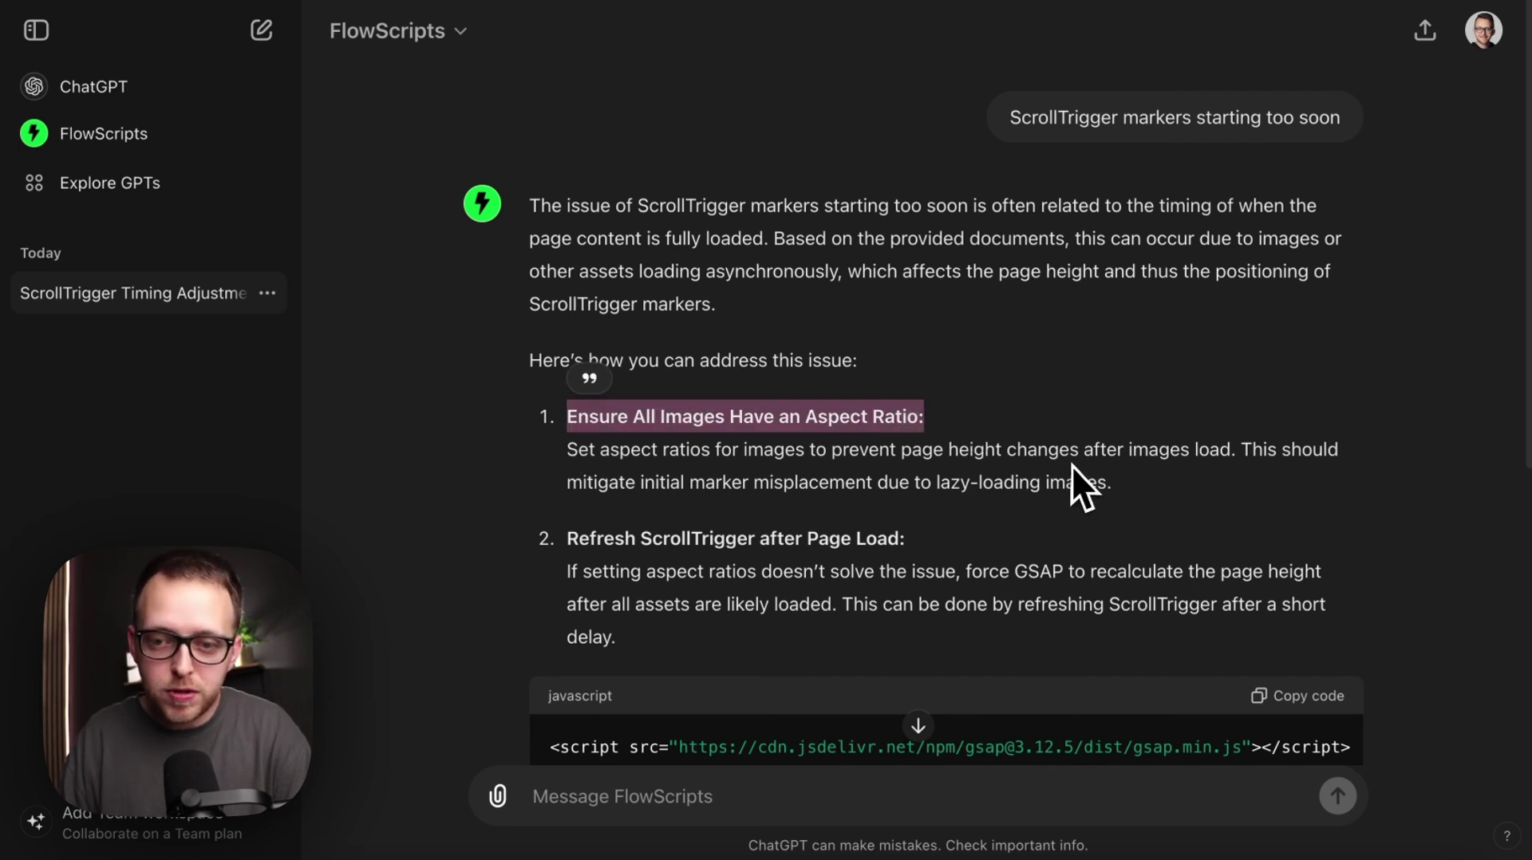
pyautogui.moveTo(933, 482); pyautogui.dragTo(1084, 483)
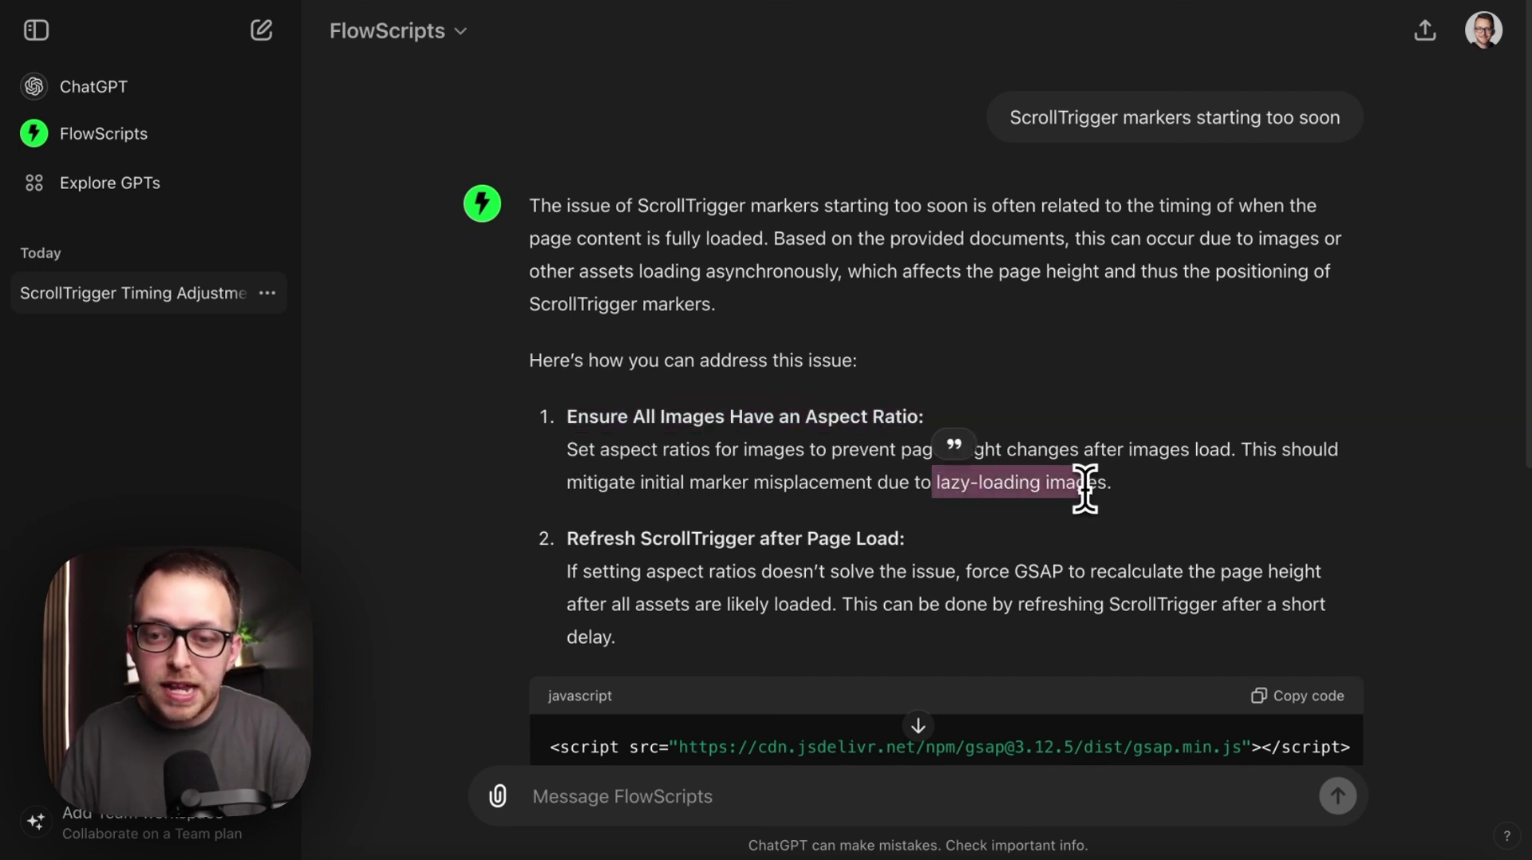
pyautogui.click(1159, 502)
pyautogui.moveTo(641, 540); pyautogui.dragTo(728, 646)
pyautogui.click(727, 647)
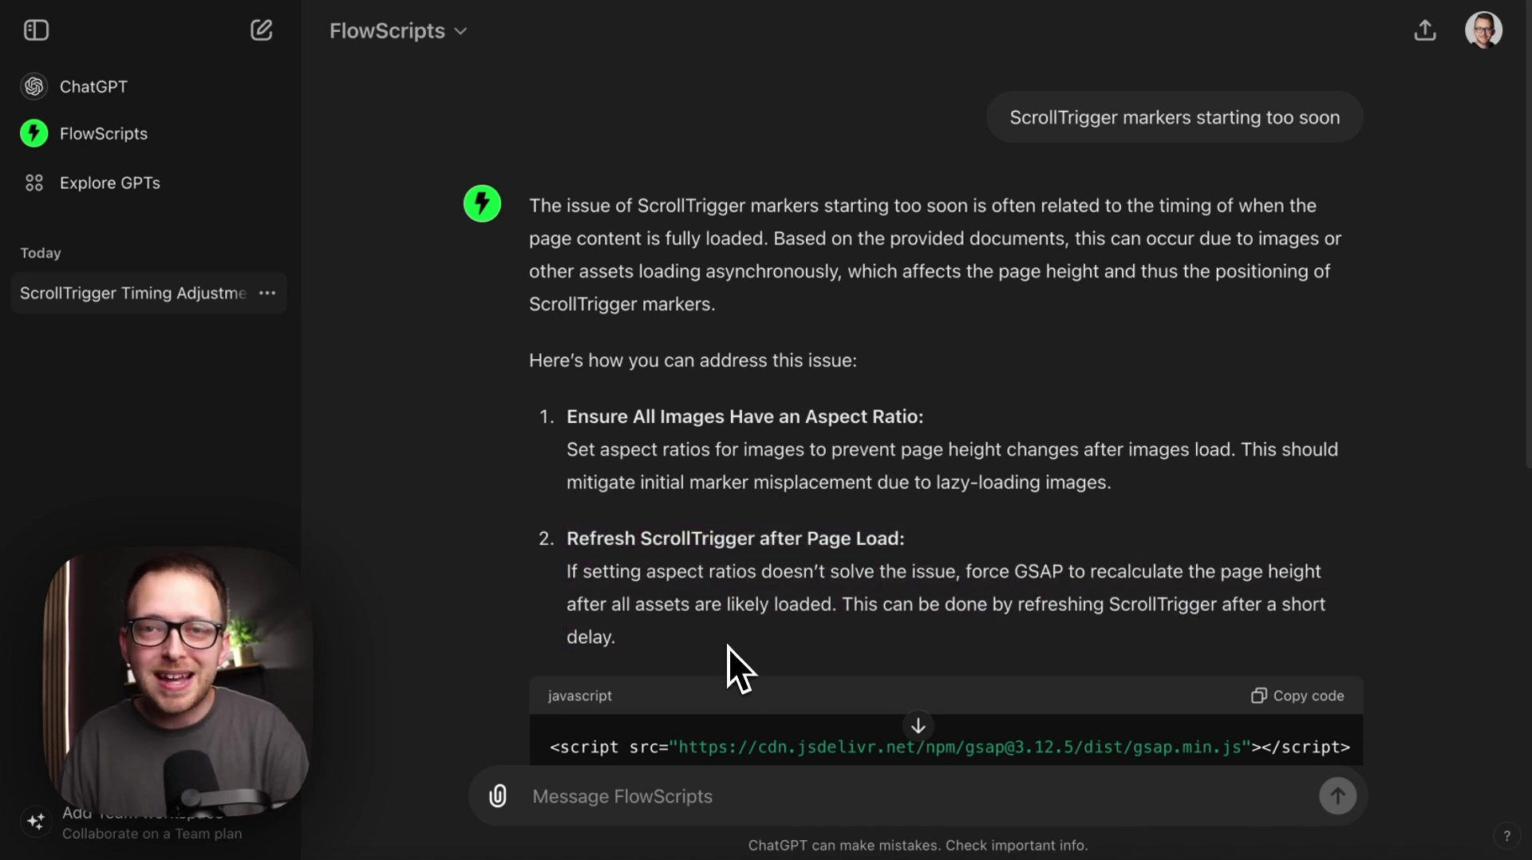